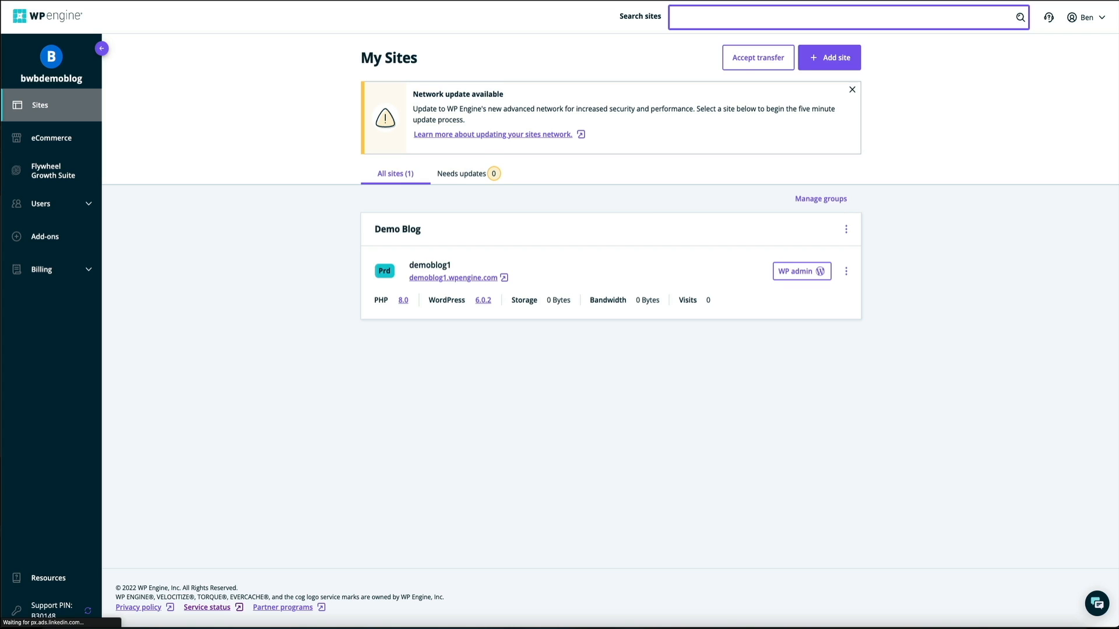
Step: Open the demoblog1 site's Go live checklist, review the Connect and Secure tasks and return to the sites list
left_click(679, 335)
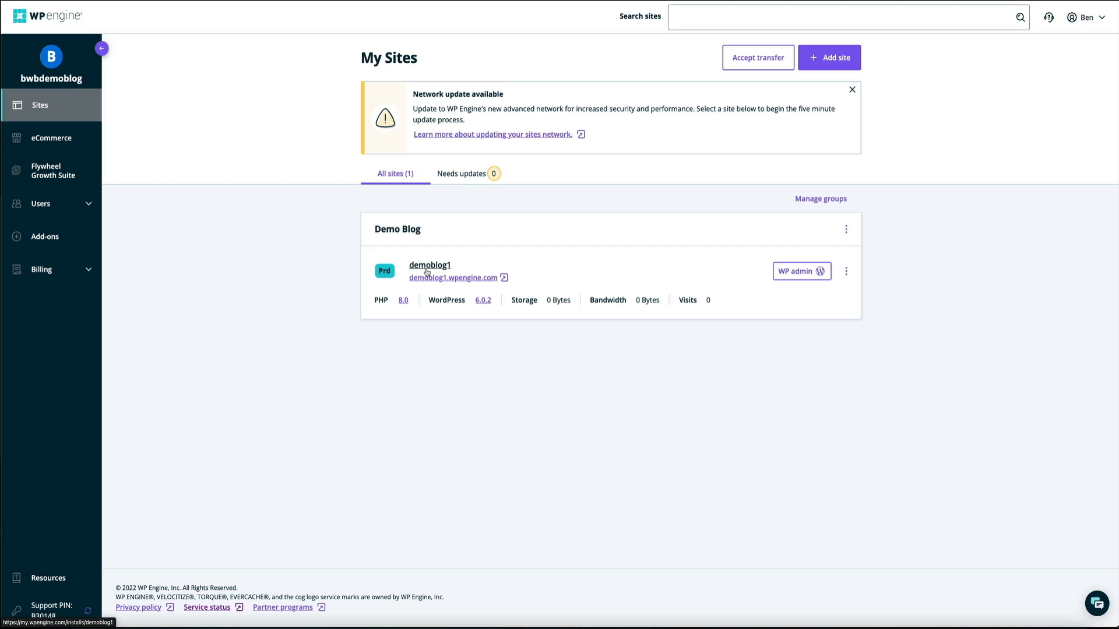
left_click(427, 271)
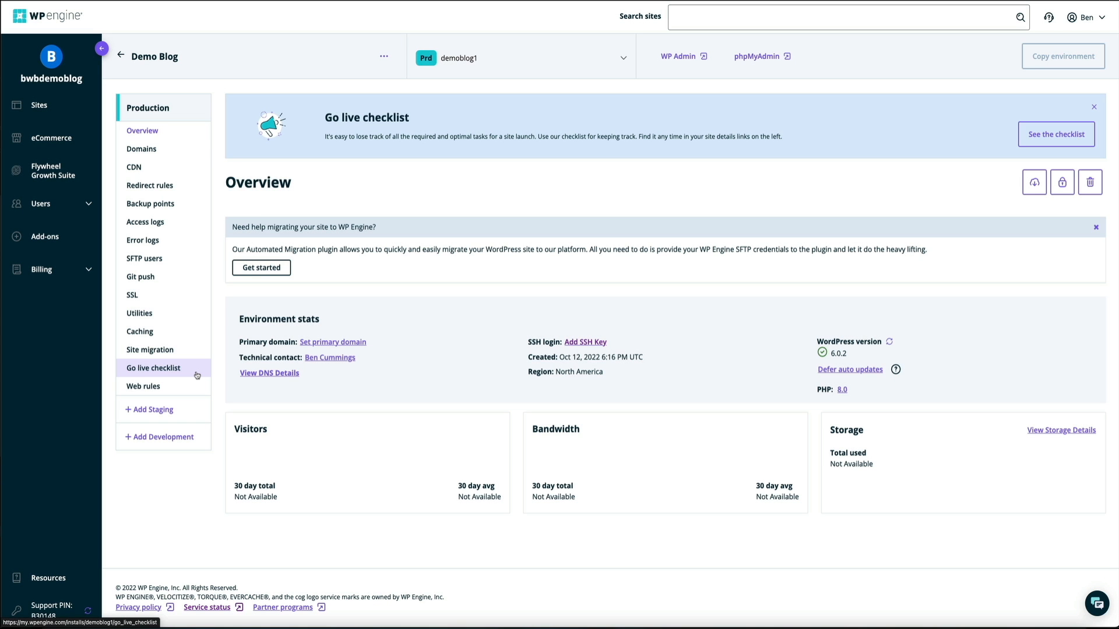
left_click(197, 375)
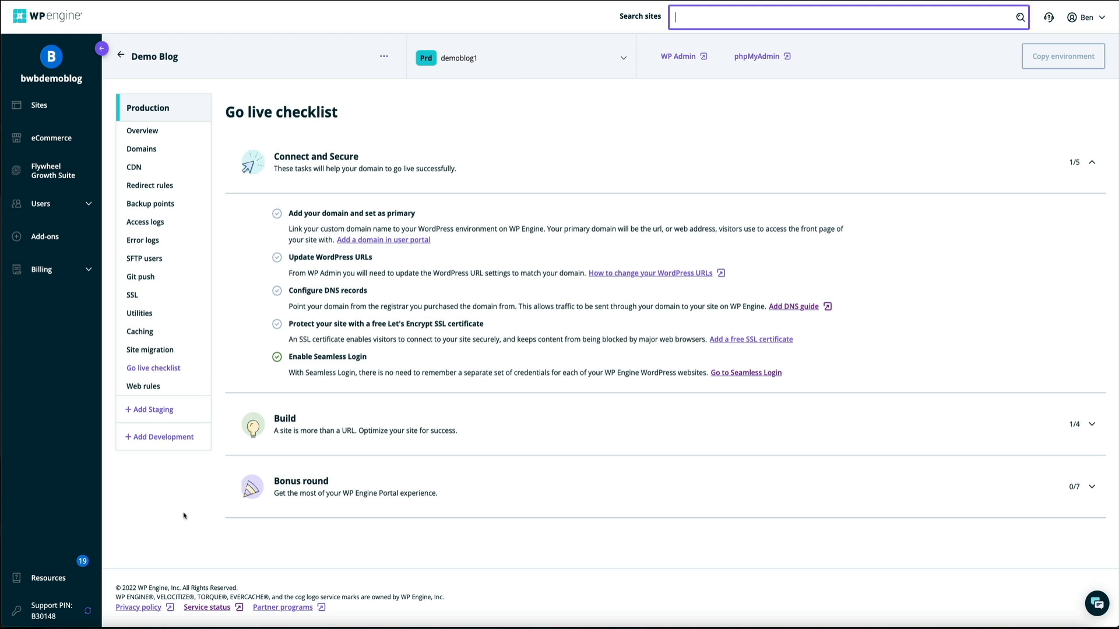
left_click(79, 108)
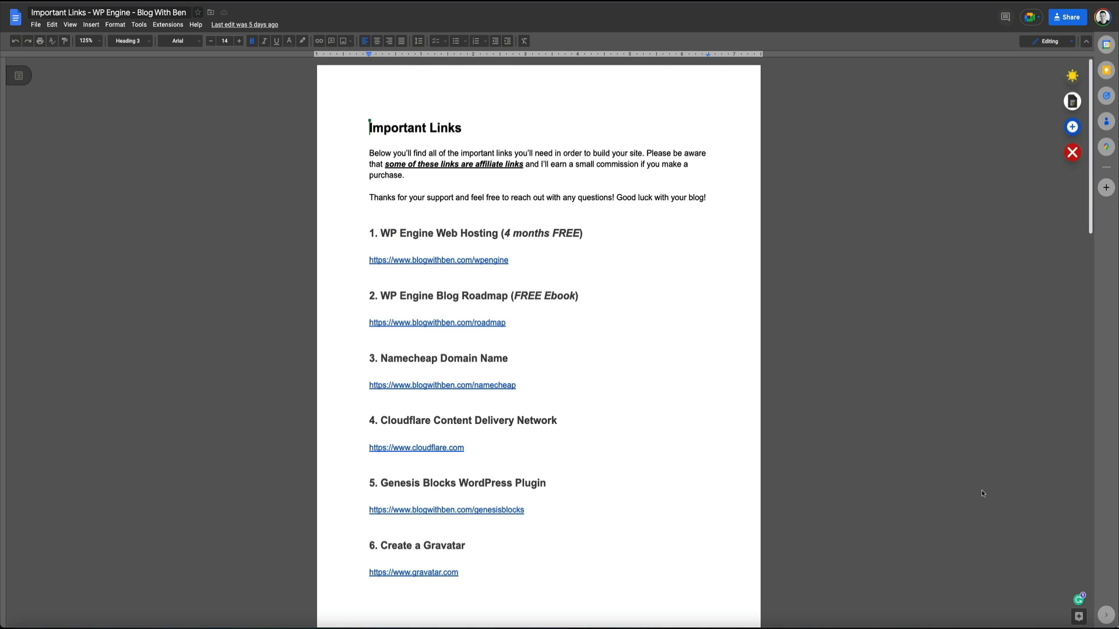
Step: Open the Namecheap domain link from the Important Links document and copy the promo code NEWCOM698
left_click(991, 387)
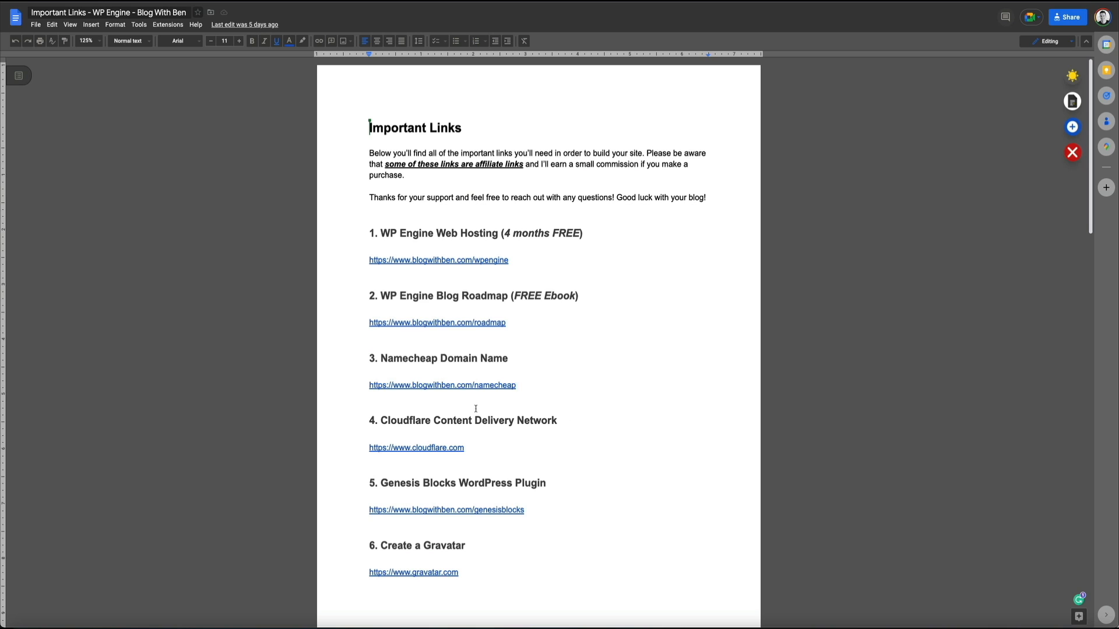
left_click(436, 386)
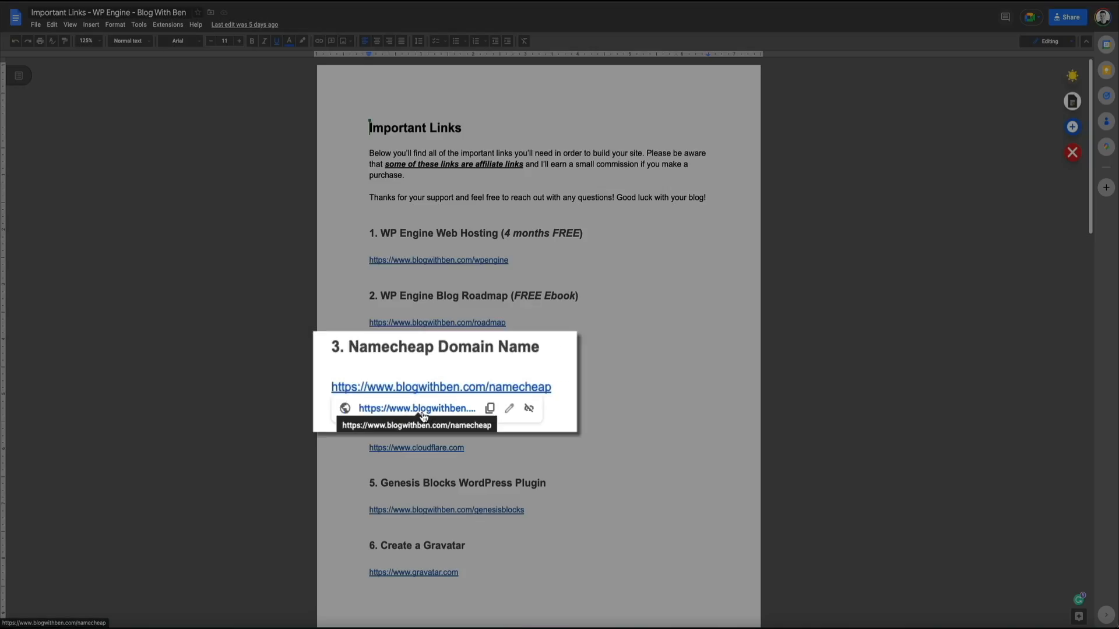
left_click(430, 403)
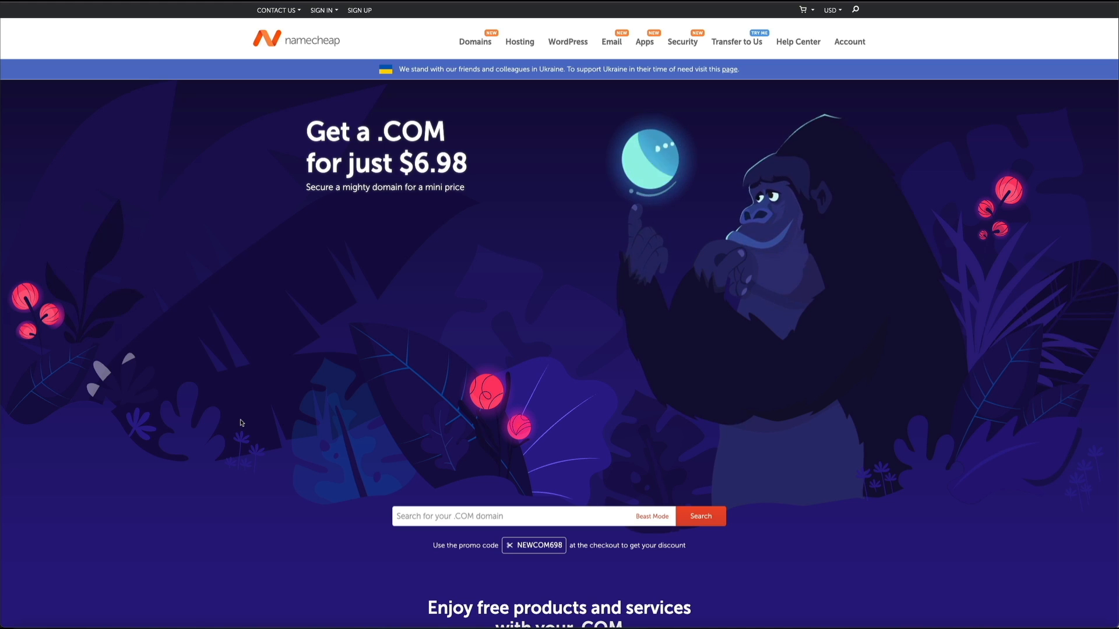
scroll(1011, 532, "down", 1)
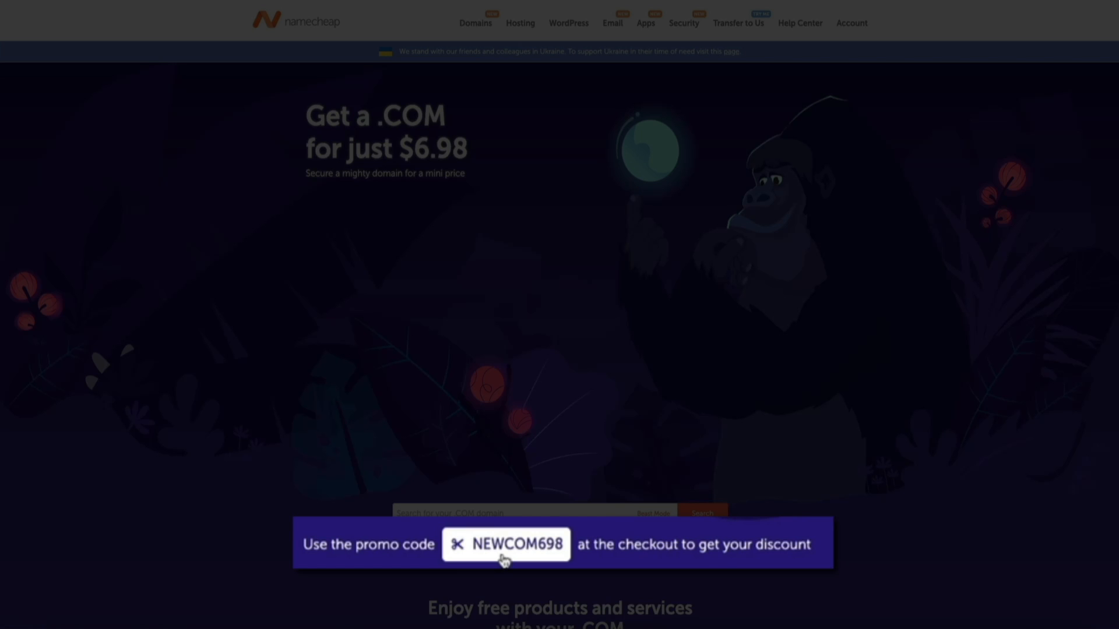
left_click(504, 559)
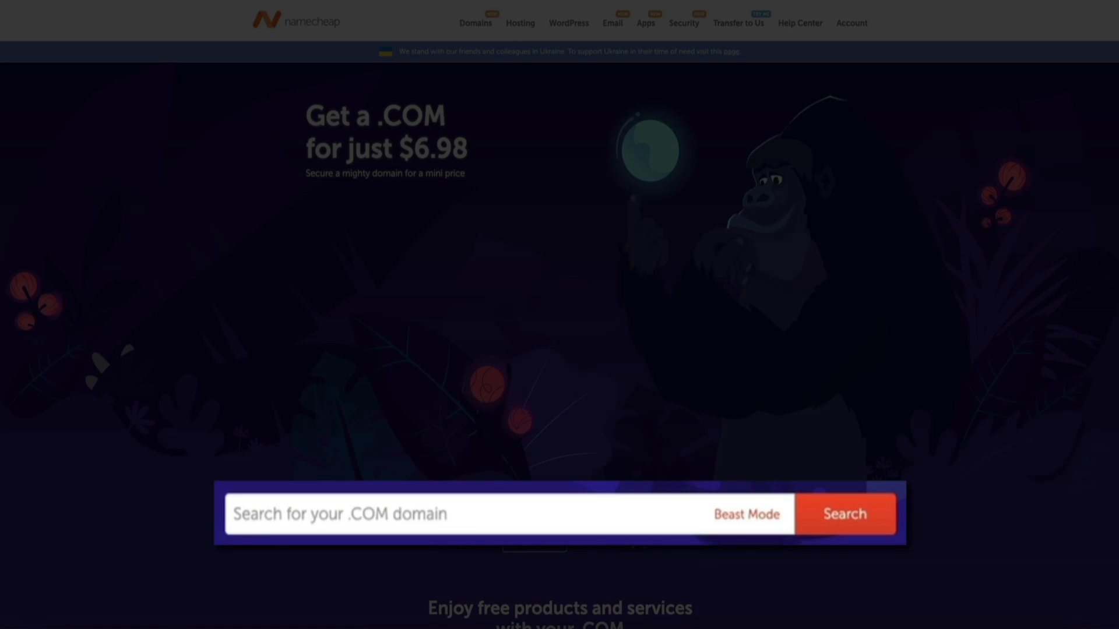
Step: Search for the domain blogdemotimevid.com and add it to the cart
left_click(238, 515)
type("blog")
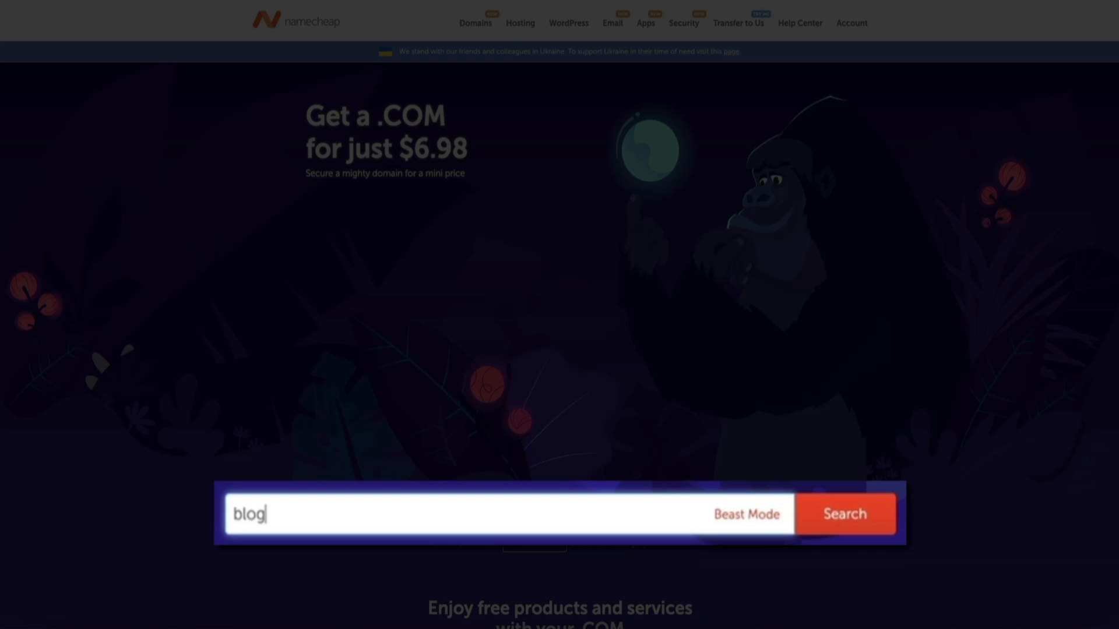
type("demotimevid.com")
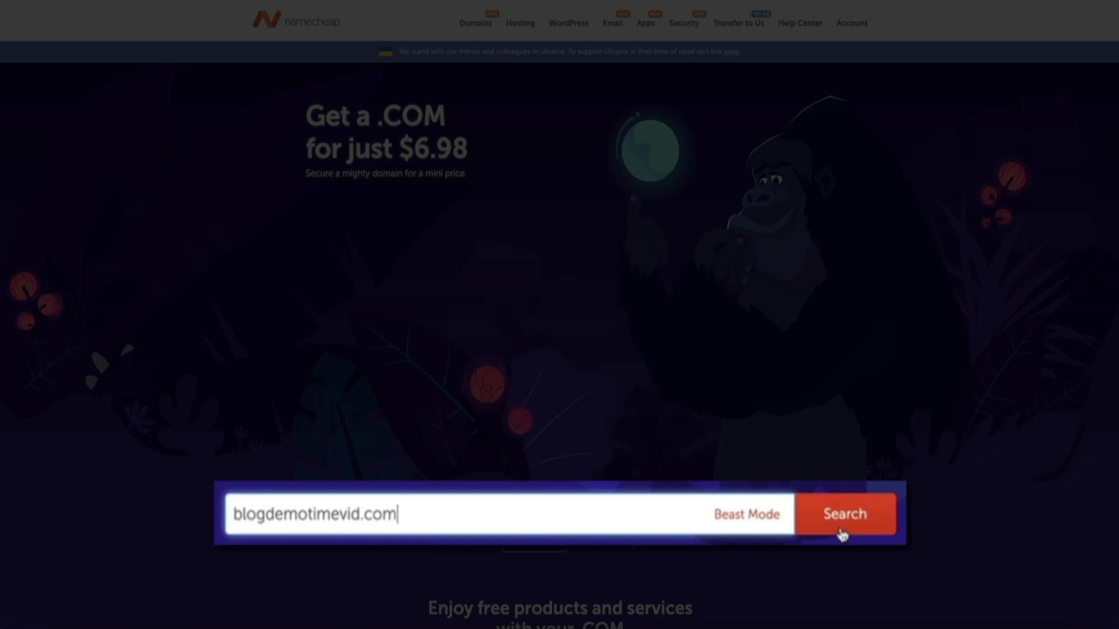
left_click(842, 535)
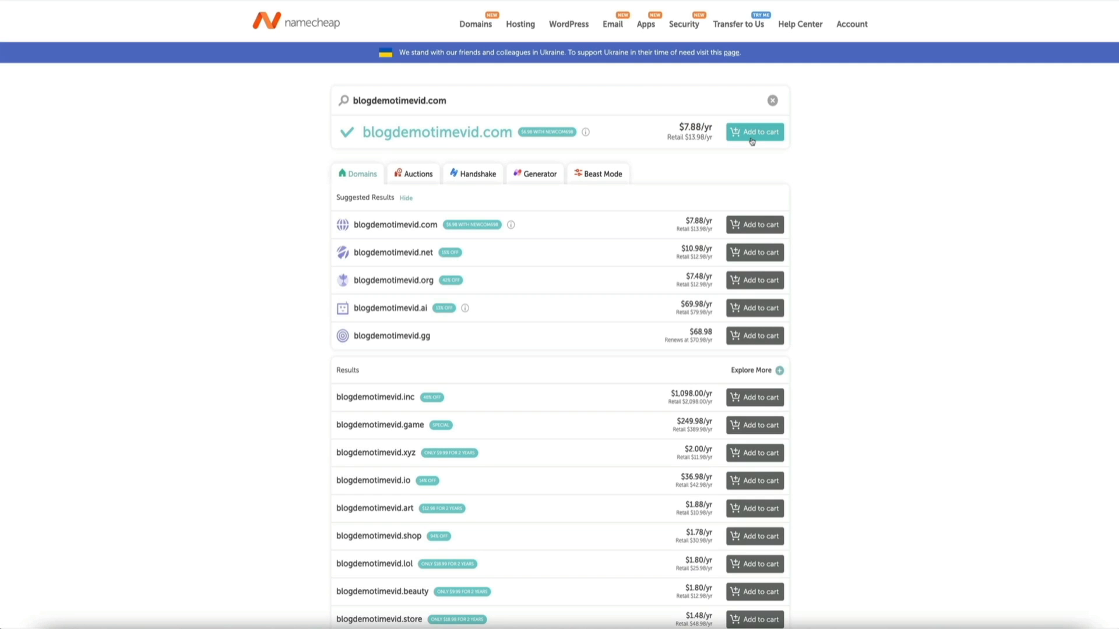
left_click(752, 139)
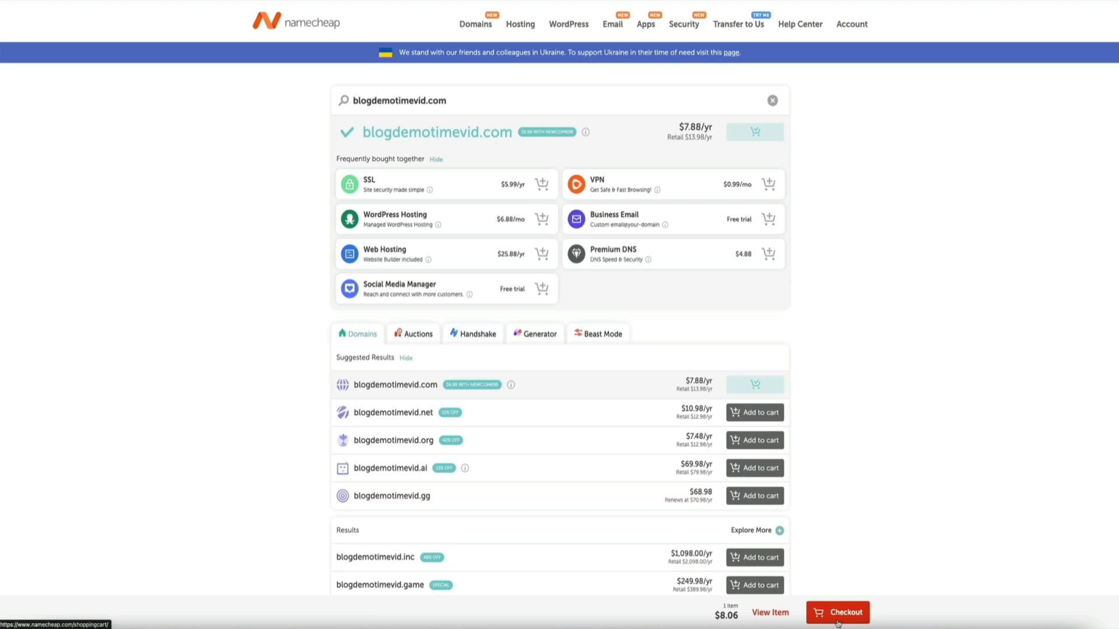
Step: Proceed to checkout, apply the promo code NEWCOM698 to the cart and confirm the order
left_click(839, 610)
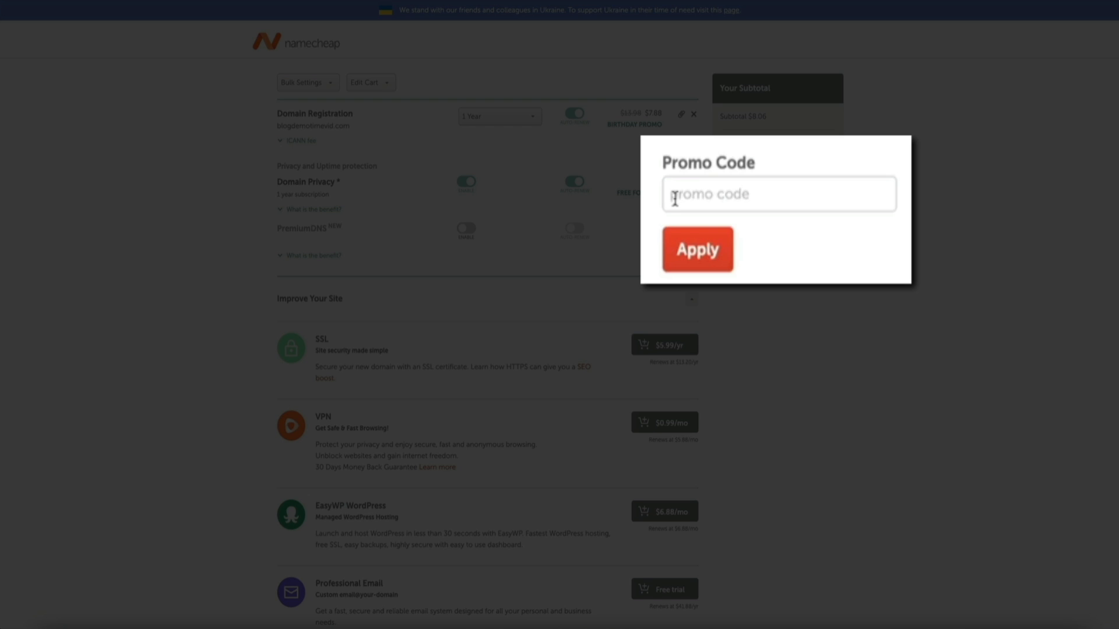
left_click(726, 204)
key("ctrl+v")
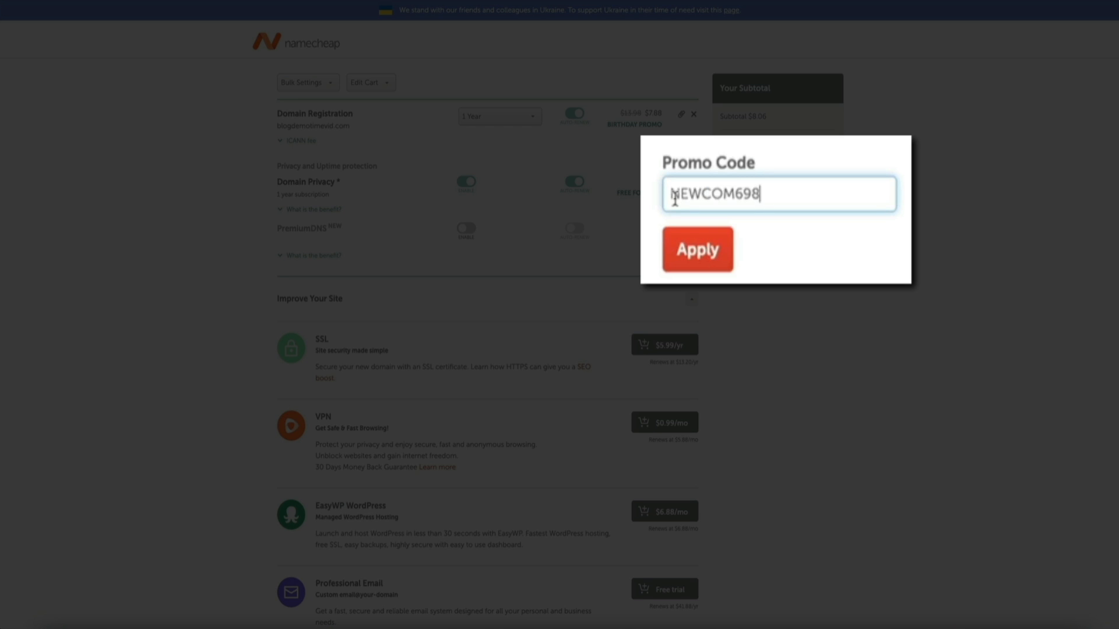
left_click(695, 272)
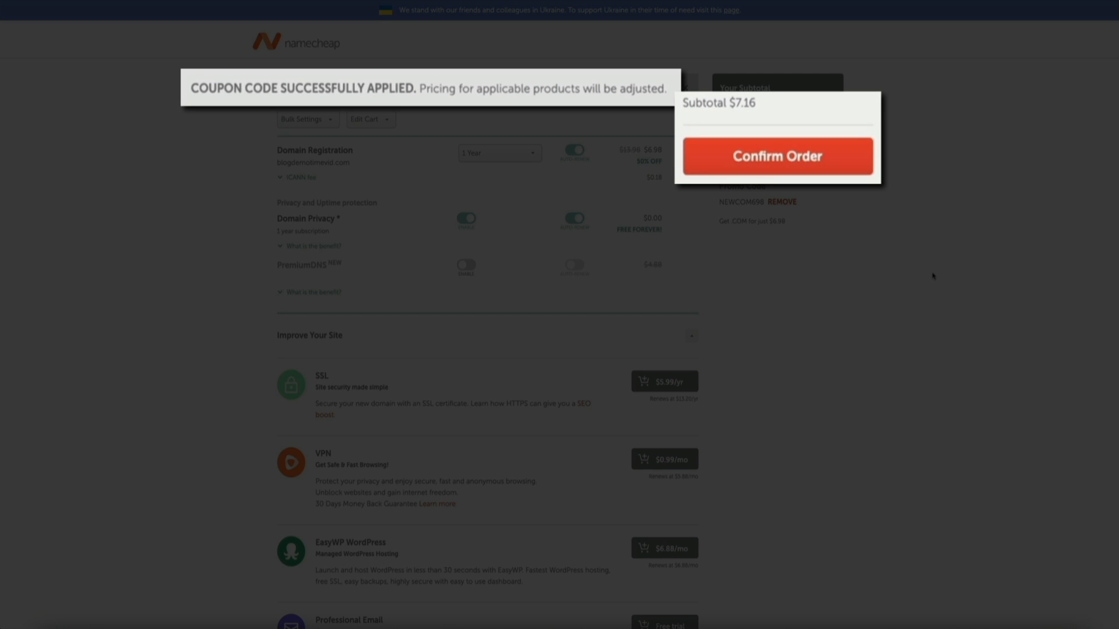
left_click(780, 157)
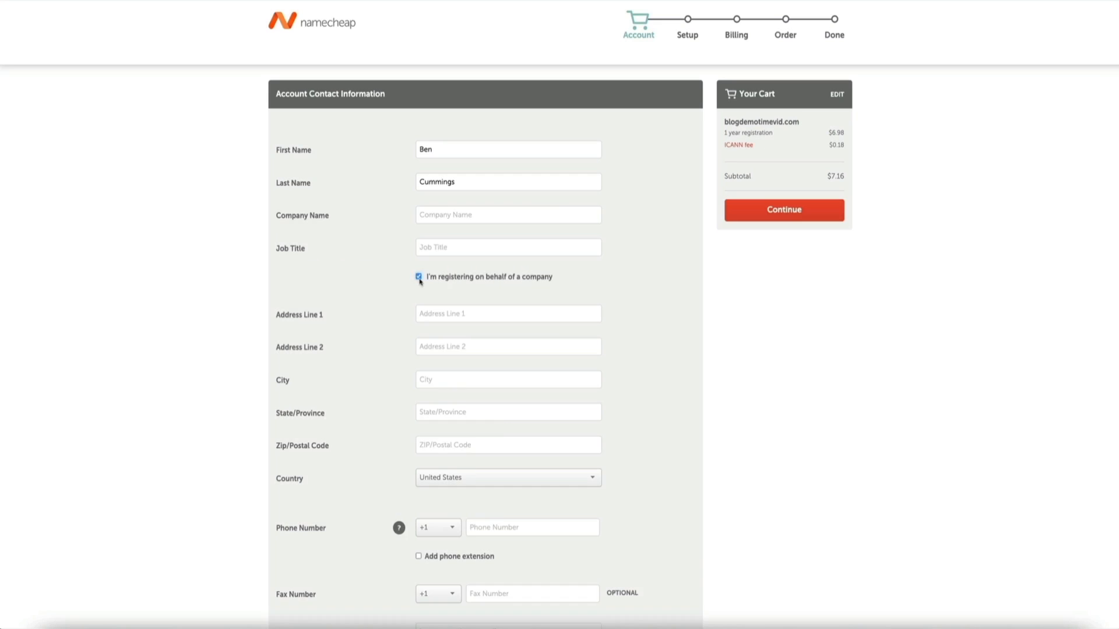
Step: Turn off registering on behalf of a company, fill in the contact's address and phone number, and continue to setup
left_click(419, 277)
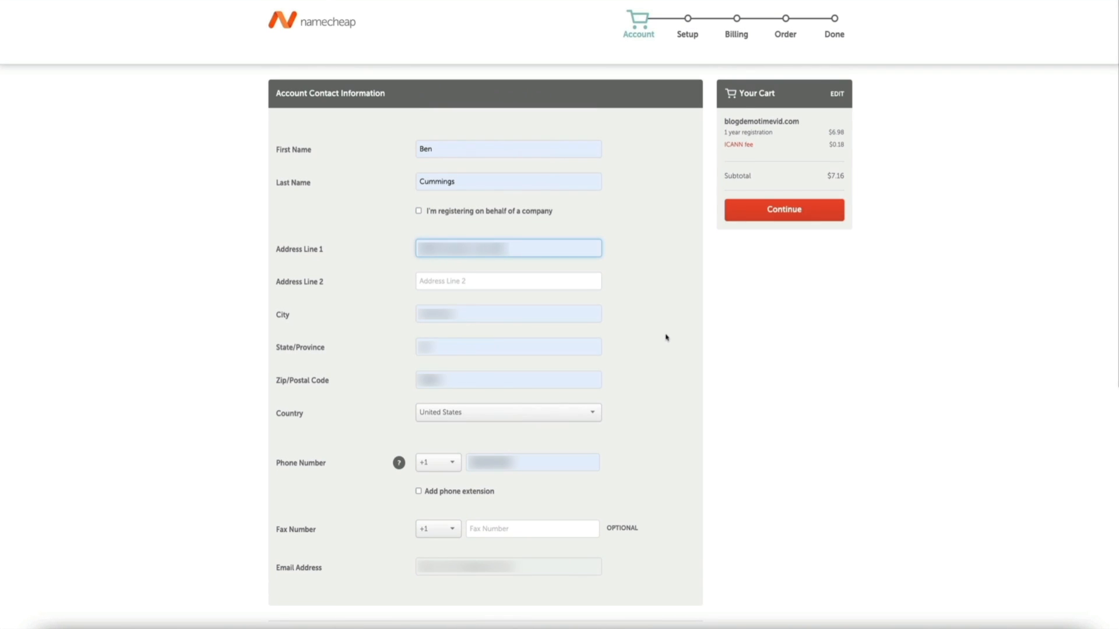
left_click(894, 407)
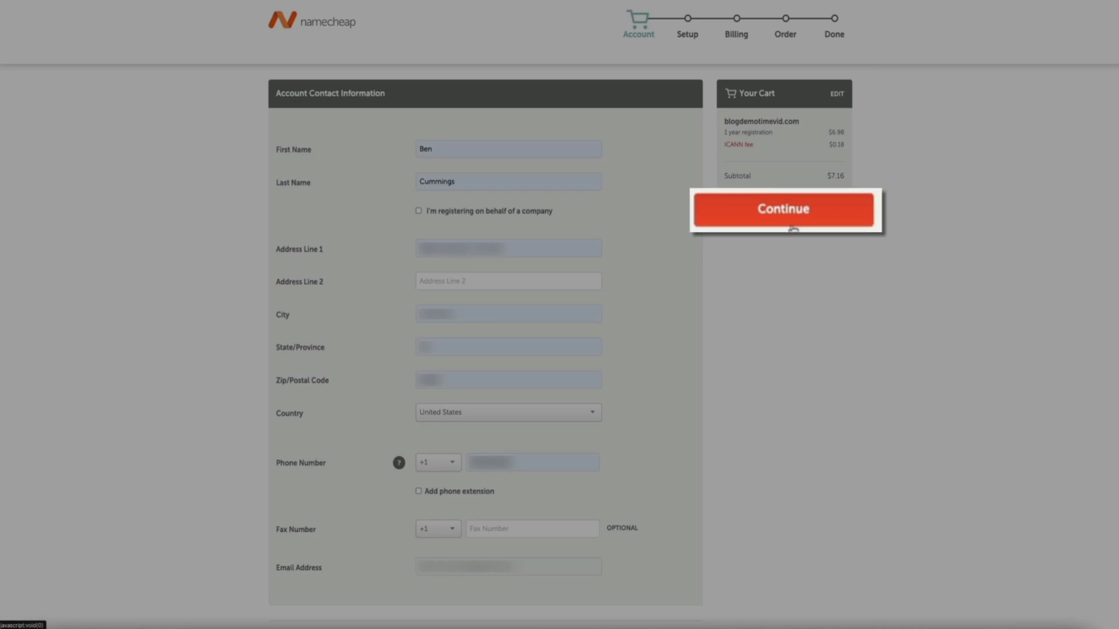
left_click(792, 219)
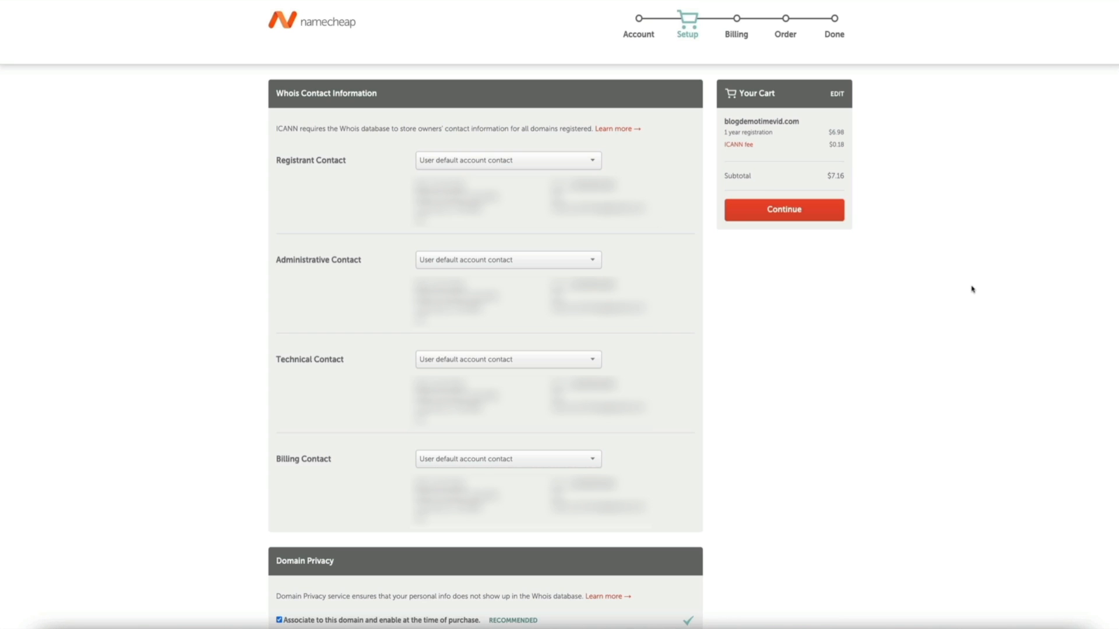
Step: Save the Whois contact and domain privacy configuration as the default checkout settings and continue to billing
scroll(971, 289, "down", 5)
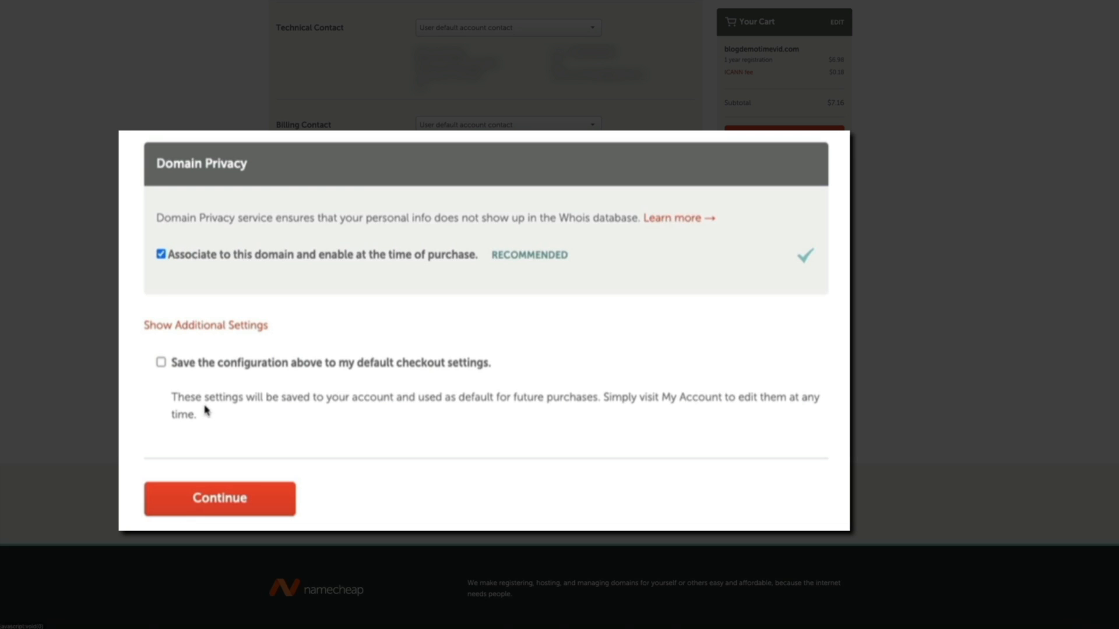
left_click(162, 365)
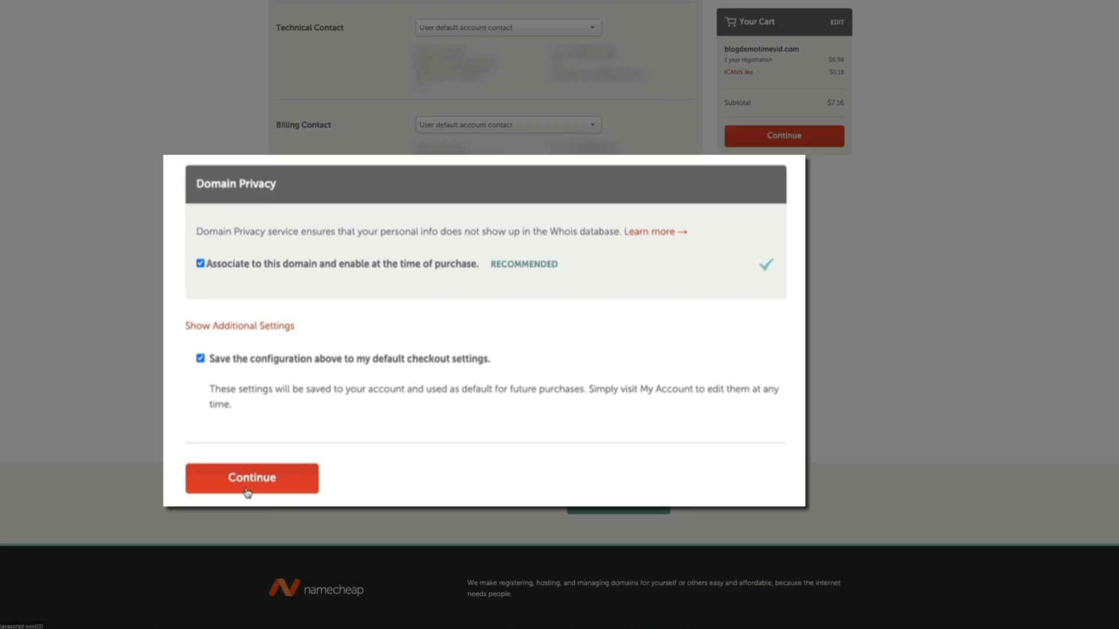
left_click(214, 515)
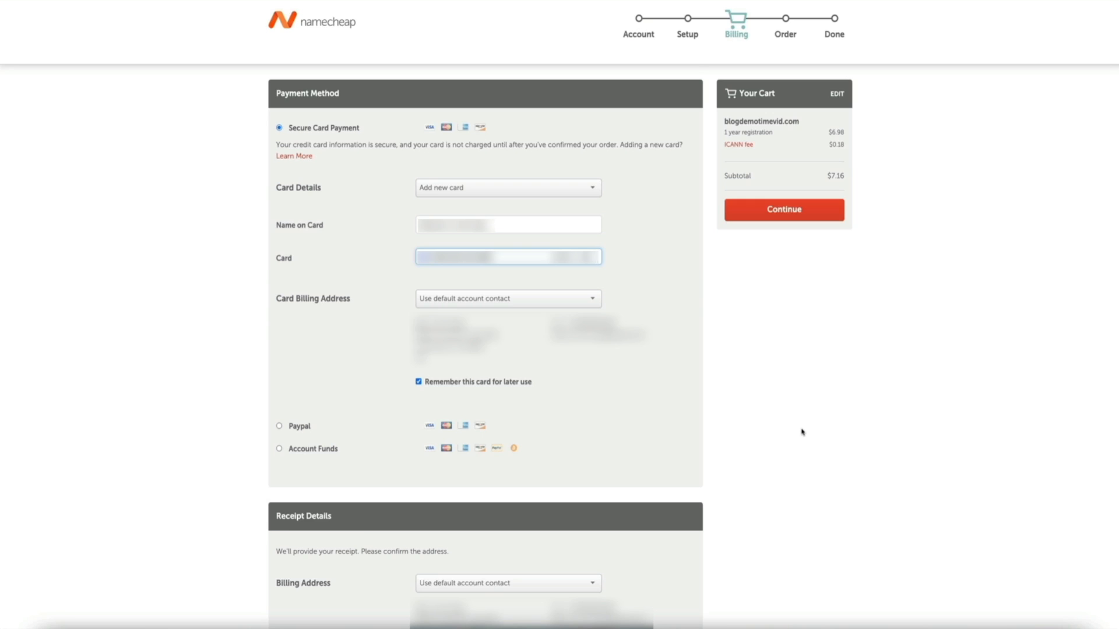
Step: Continue past billing with the secure card payment method and pay for the domain order
scroll(802, 432, "down", 8)
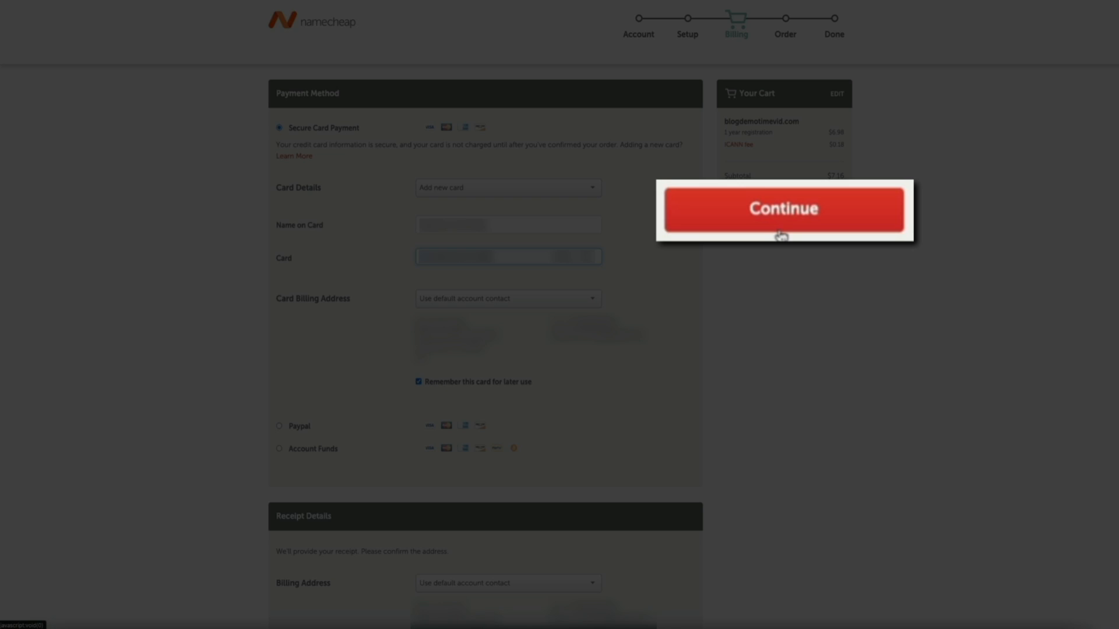
left_click(783, 217)
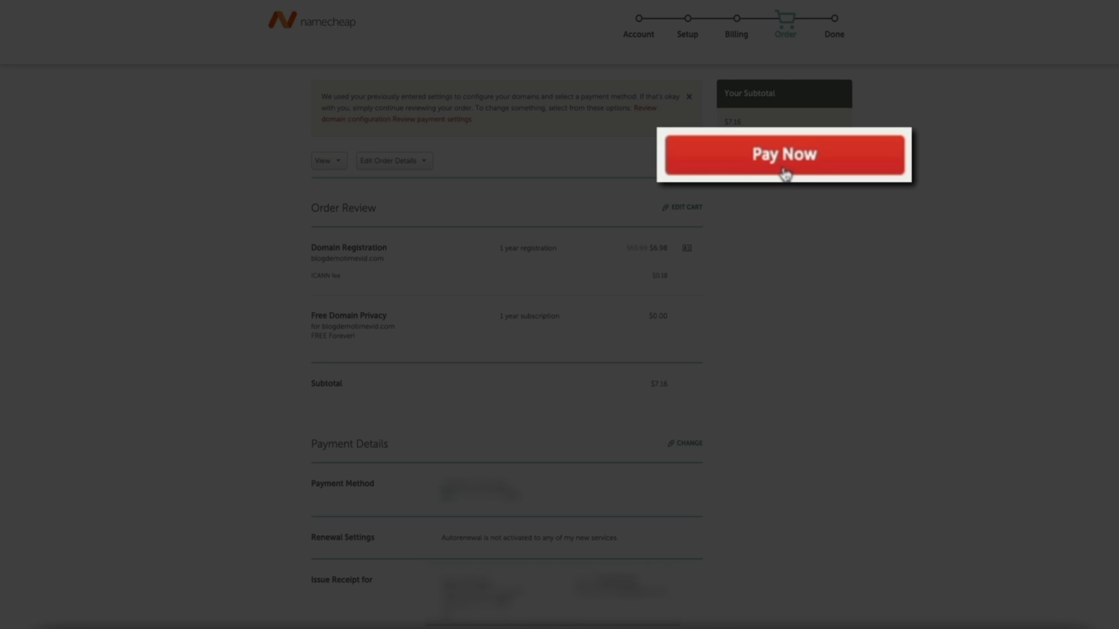
left_click(784, 161)
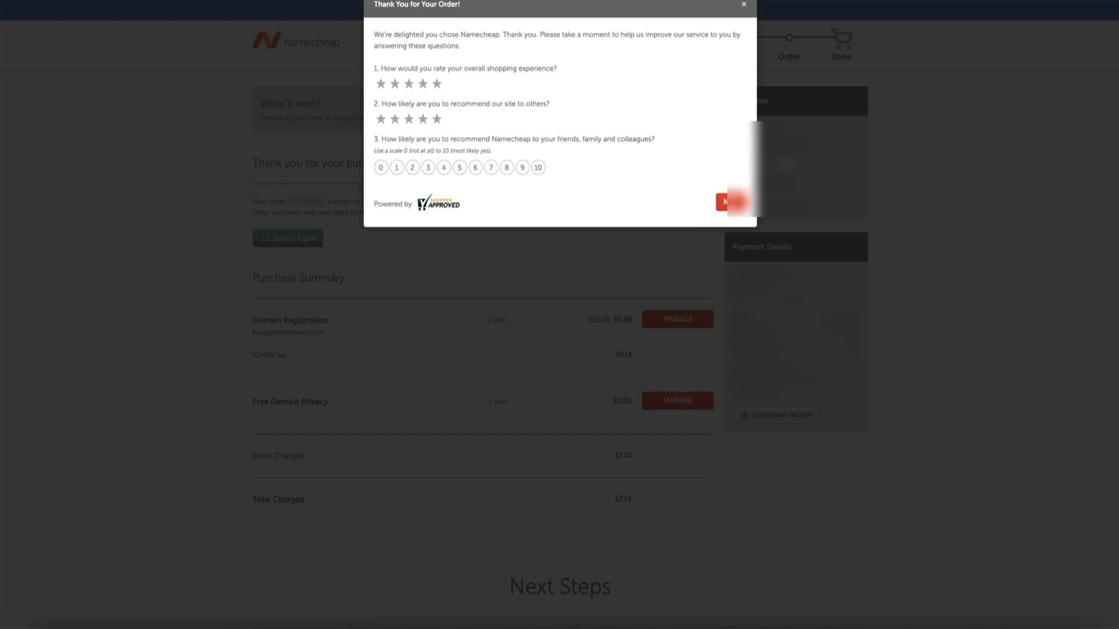
Step: Close the post-order survey and verify the registrant's email address from Namecheap's verification message in Gmail
left_click(744, 5)
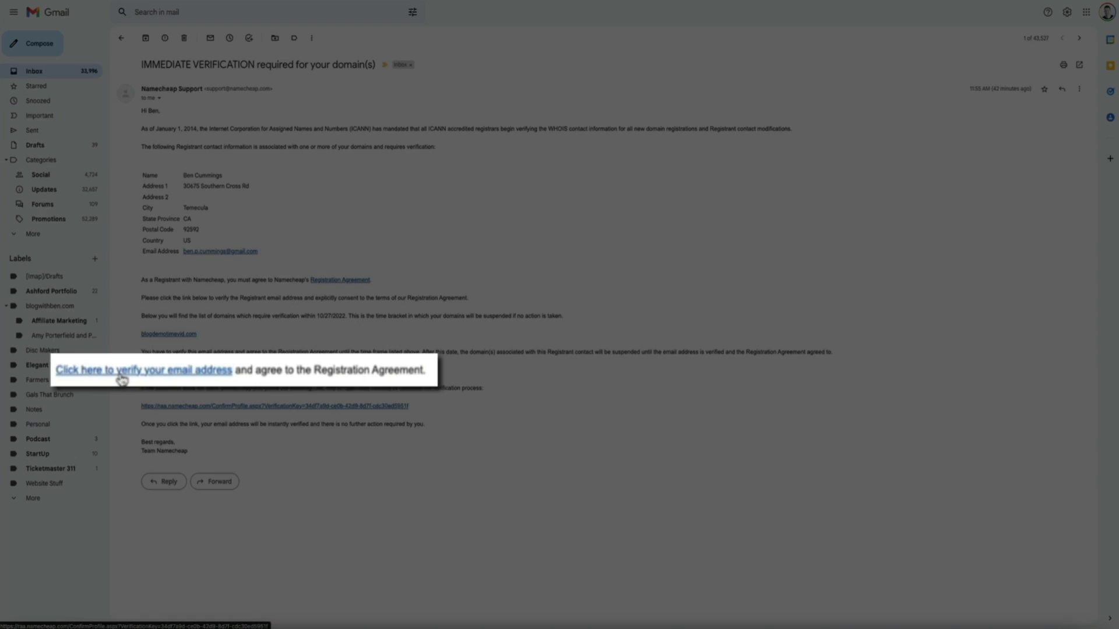
left_click(178, 375)
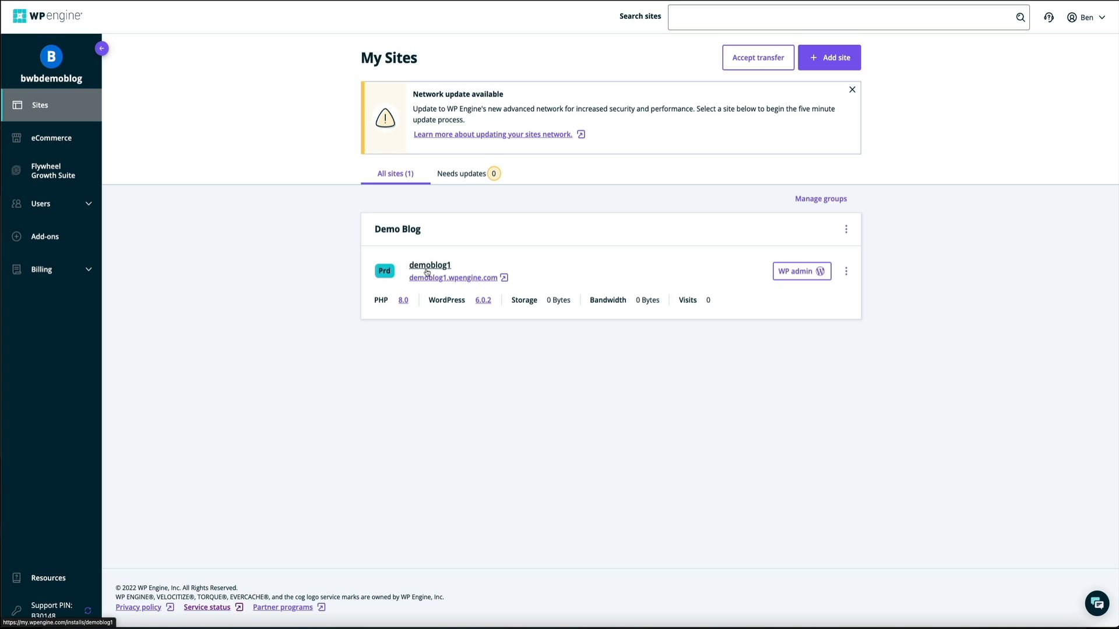
Step: In WP Engine, add the purchased domain blogdemotimevideo.com to the Demo Blog site, continuing through the root and www DNS steps
left_click(427, 270)
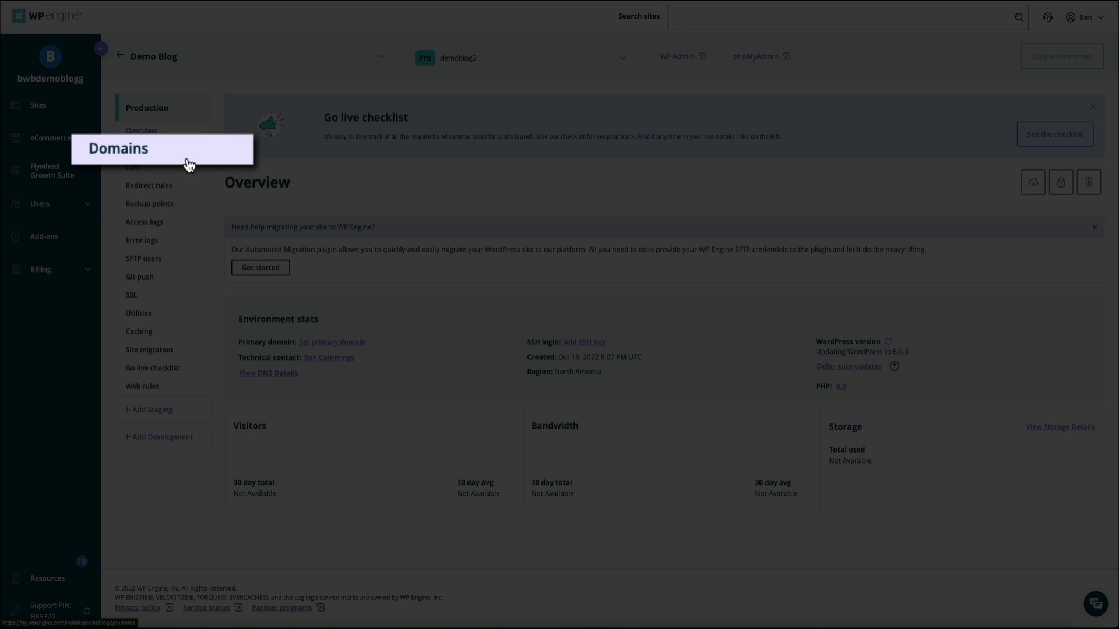
left_click(175, 157)
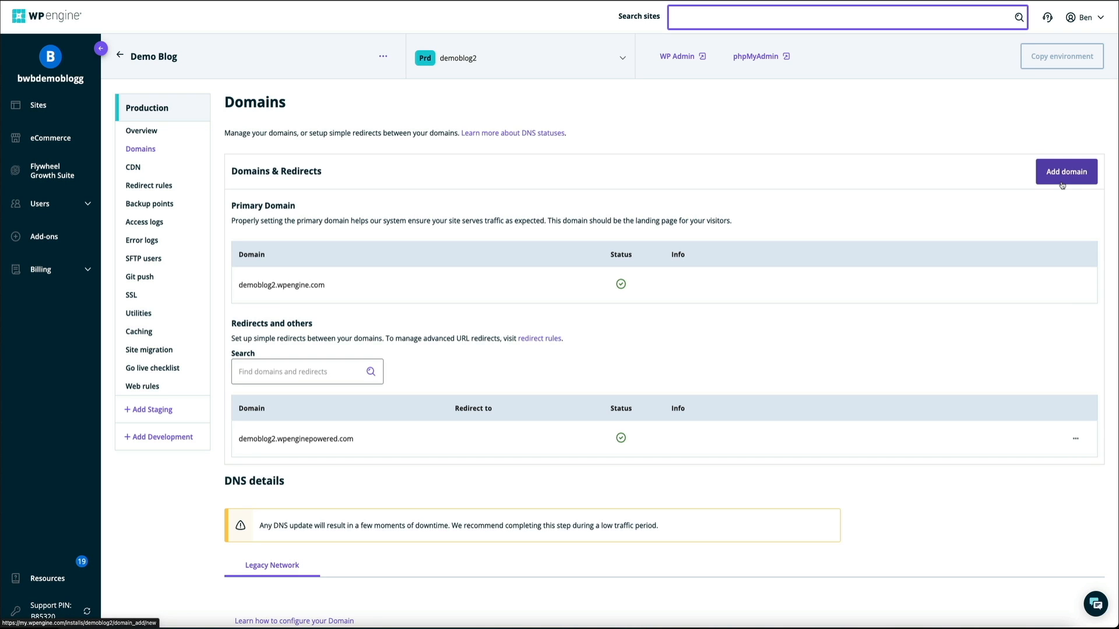
left_click(1062, 184)
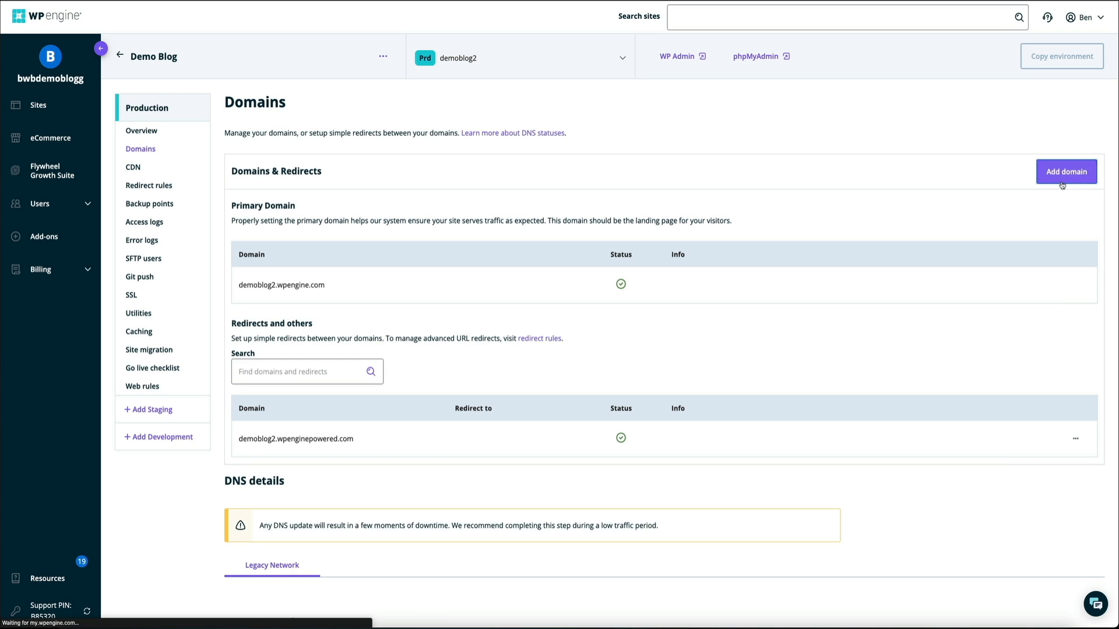
type("blogdemotimevideo.com")
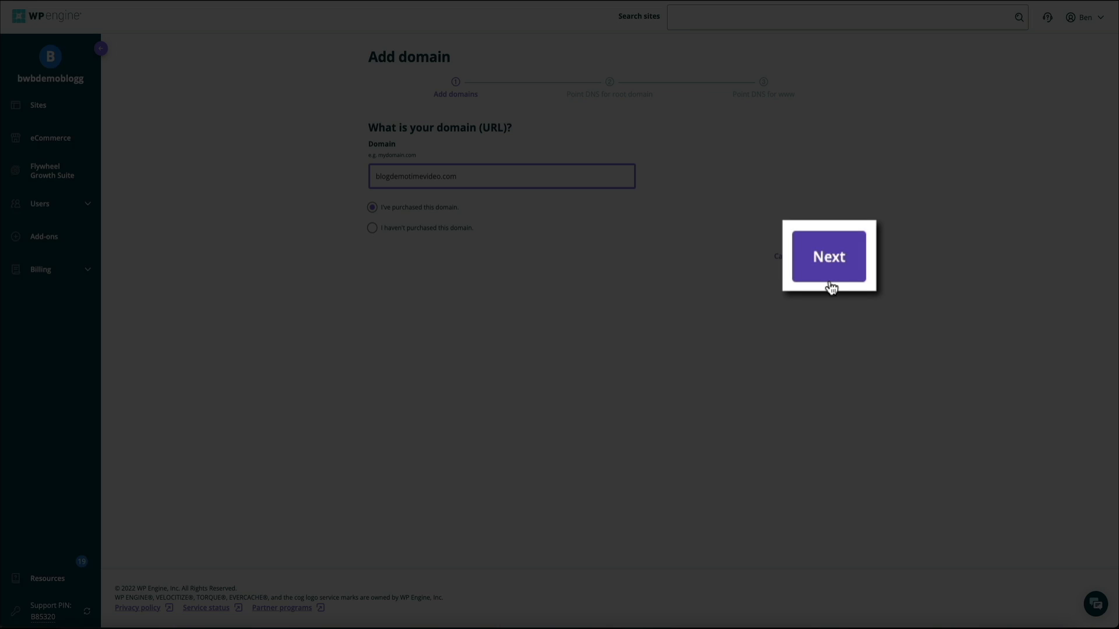
left_click(828, 267)
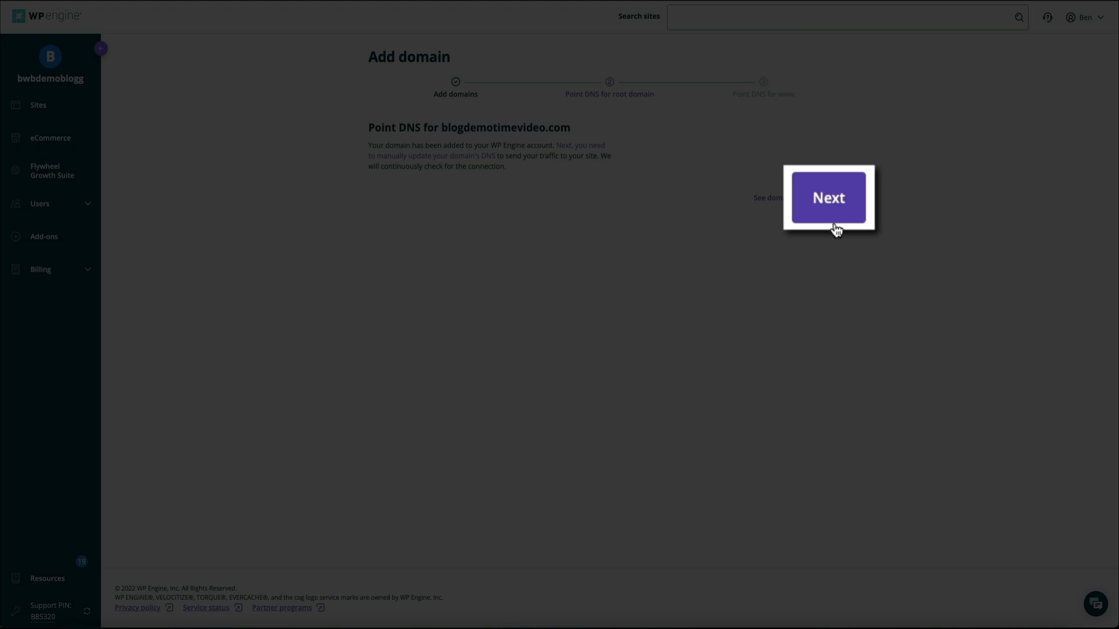
left_click(830, 205)
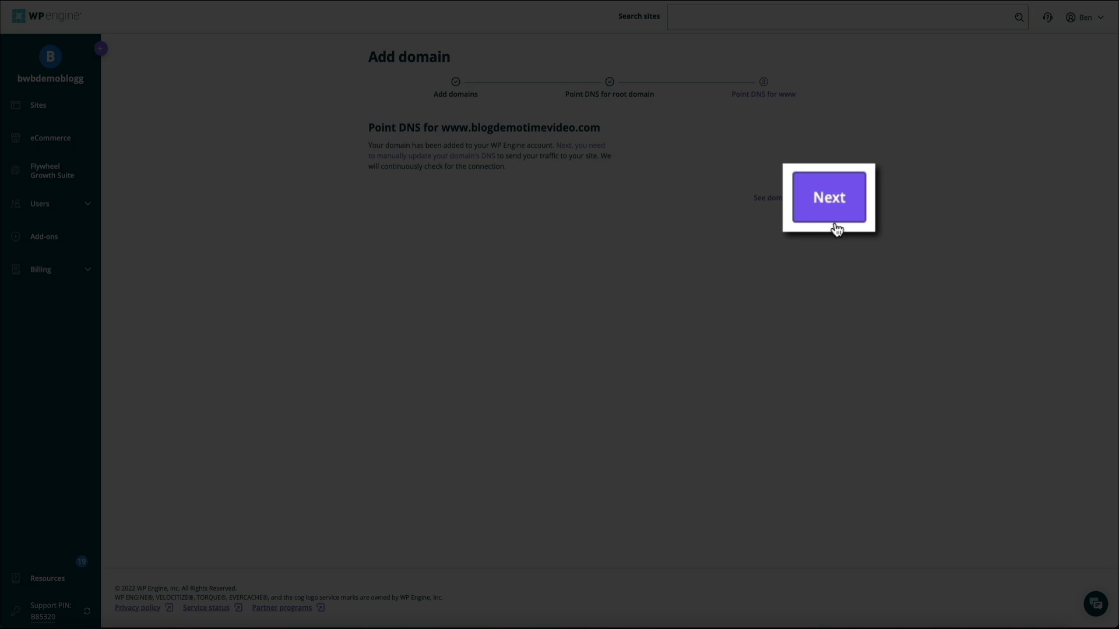
left_click(830, 198)
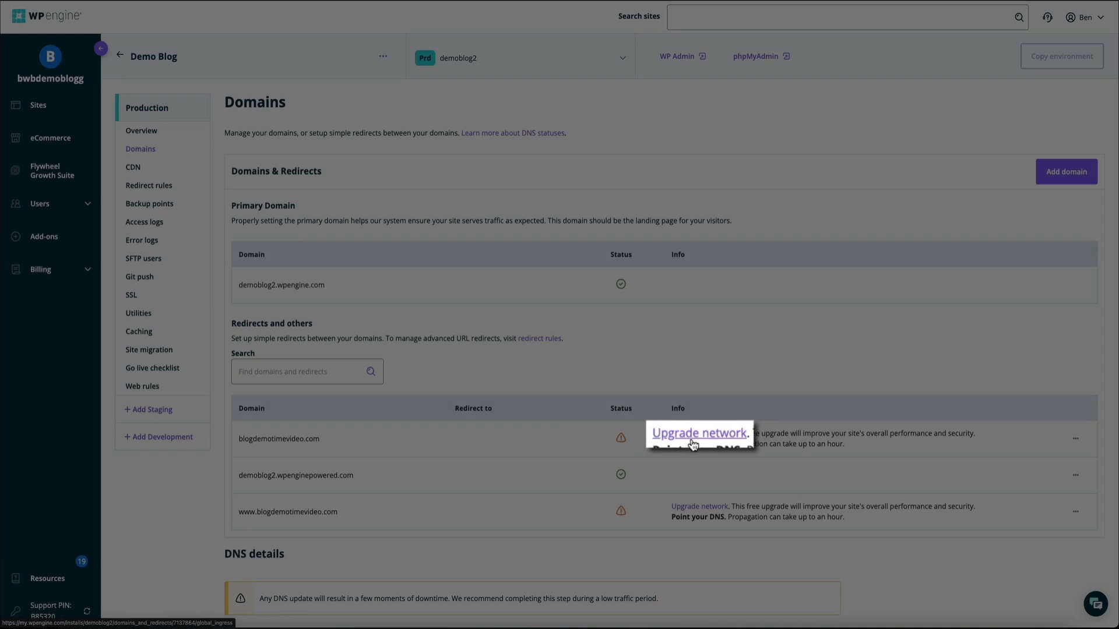
left_click(694, 440)
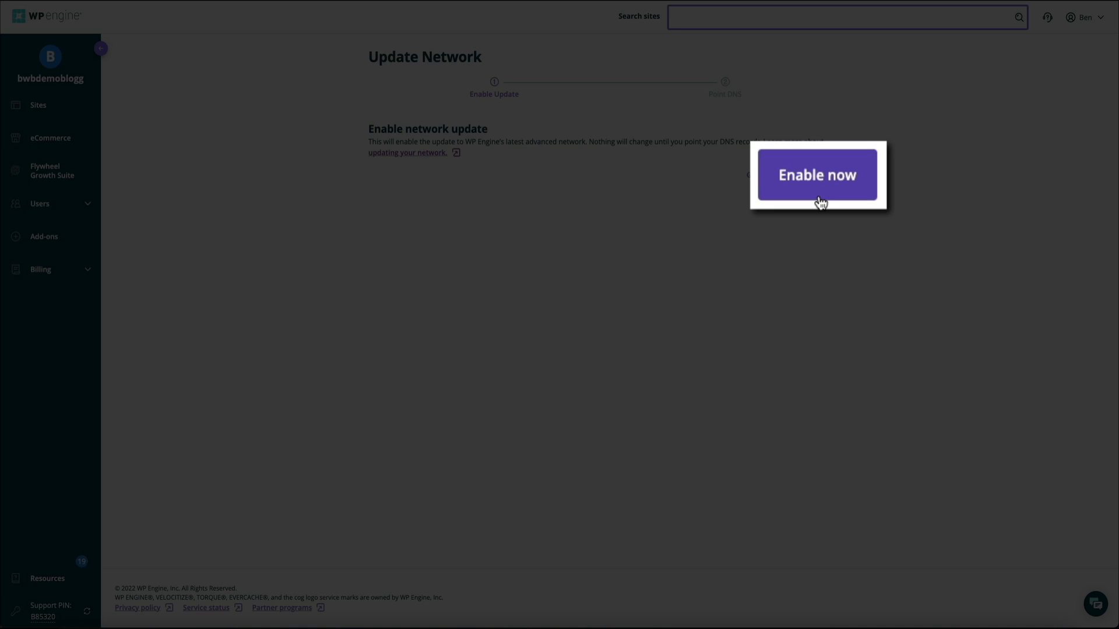
left_click(818, 179)
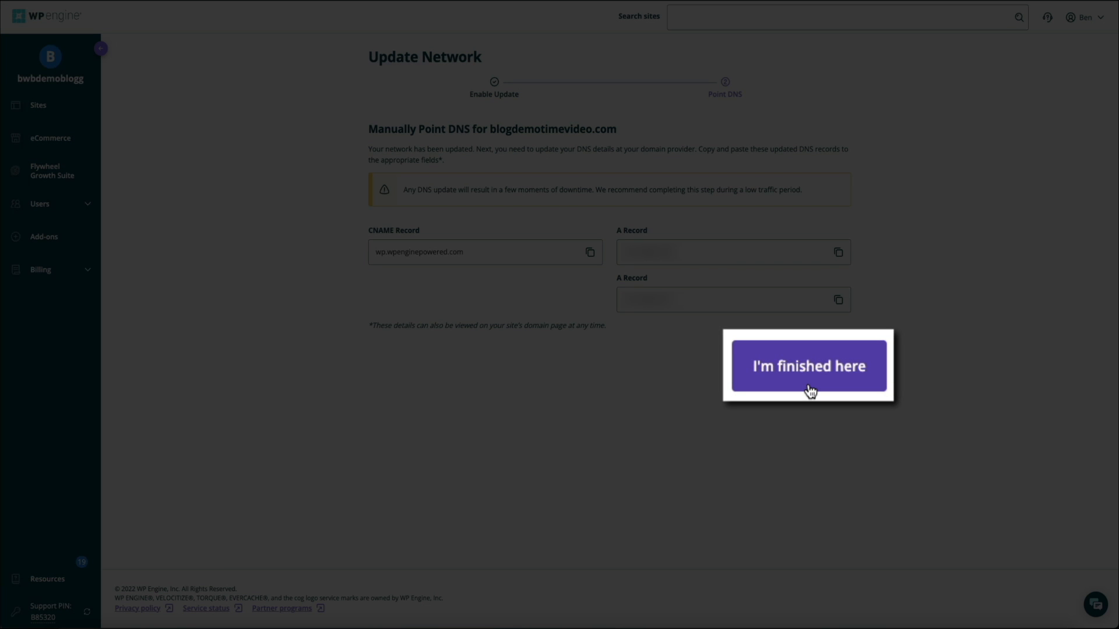
left_click(811, 391)
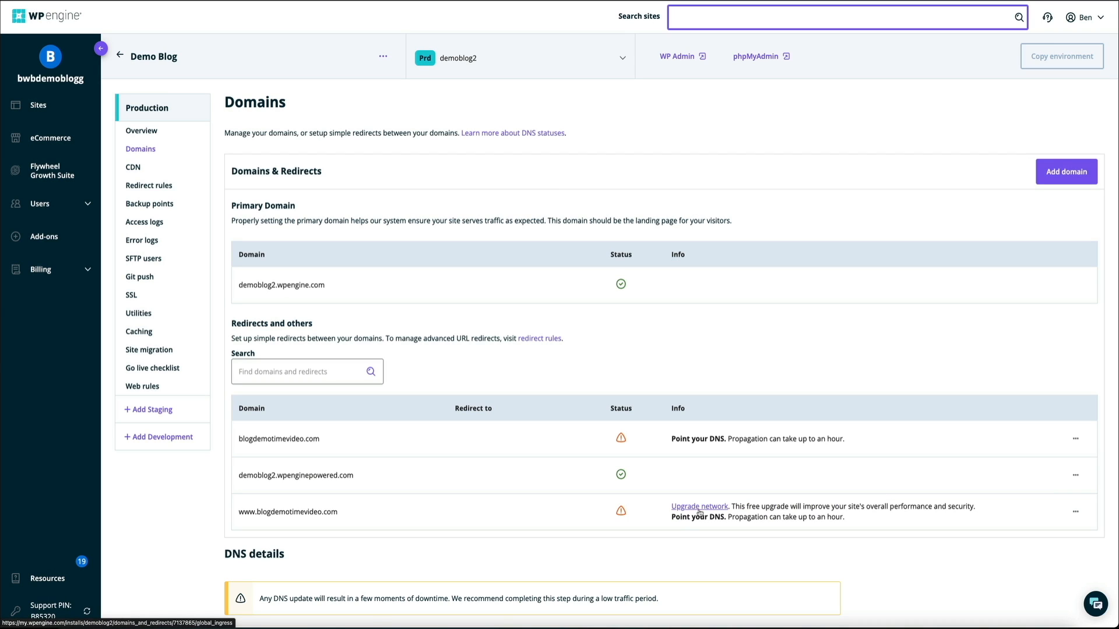
left_click(699, 507)
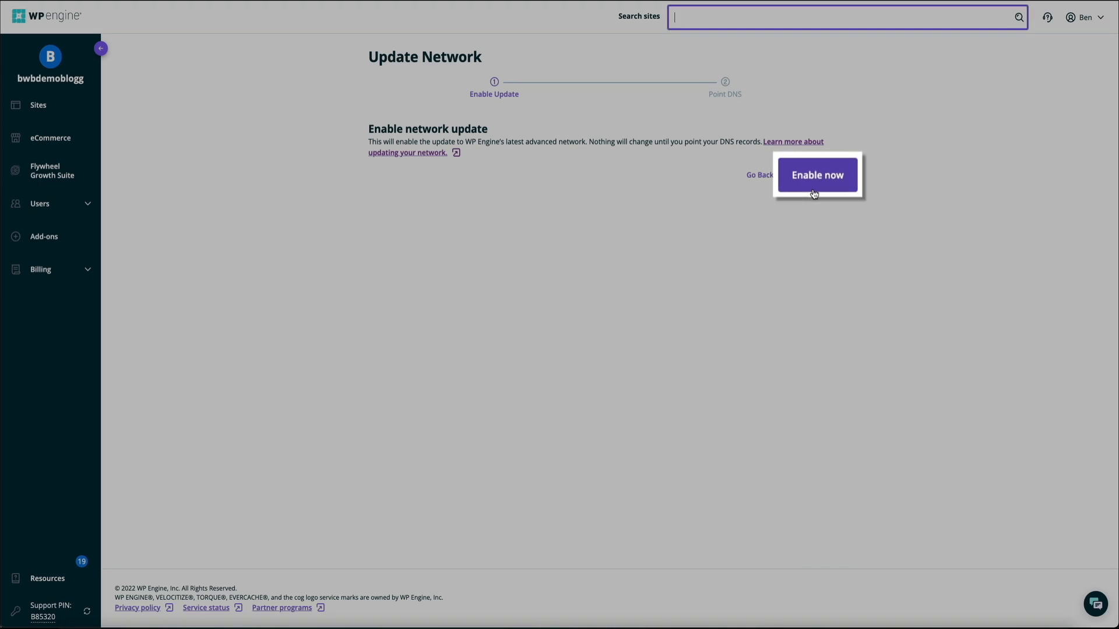
left_click(814, 187)
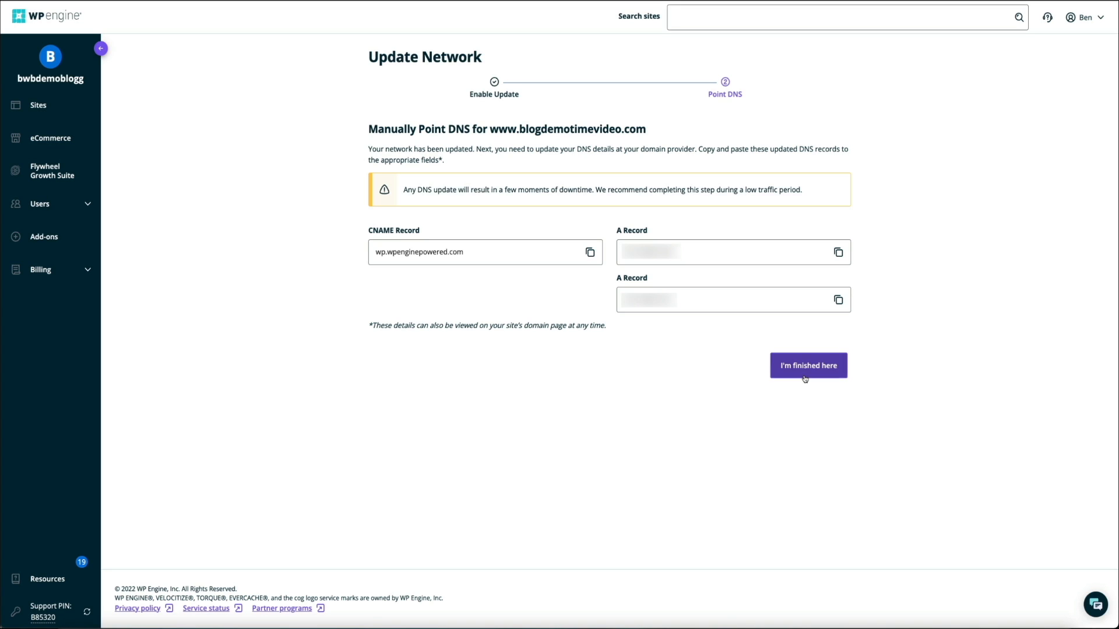
left_click(805, 376)
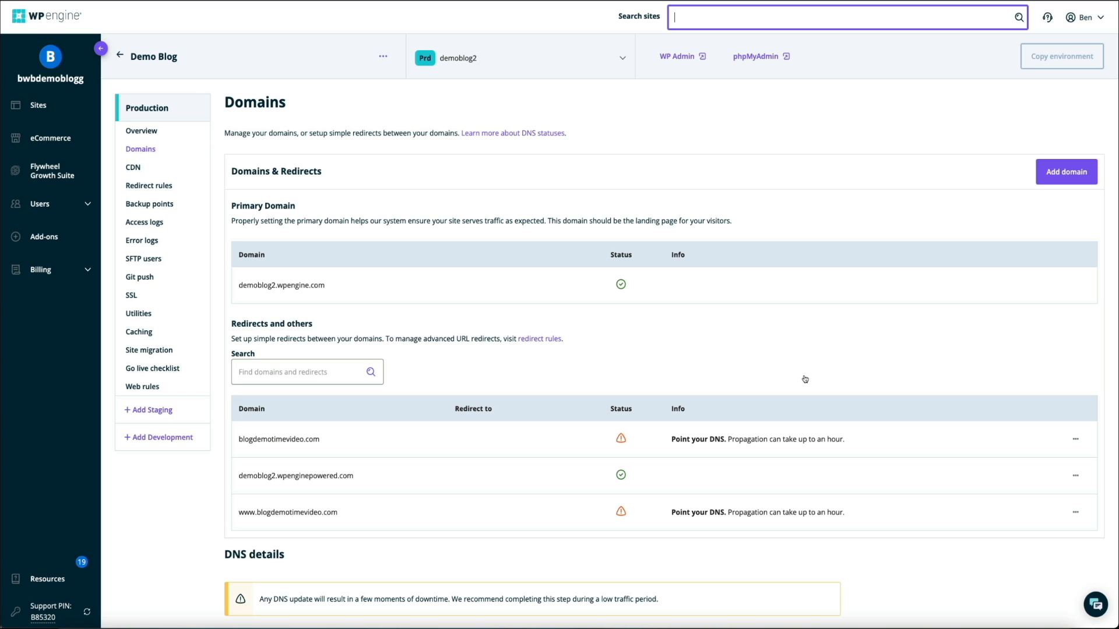
Step: Examine the Advanced Network CNAME and A record values in the Demo Blog's DNS details
scroll(942, 375, "down", 5)
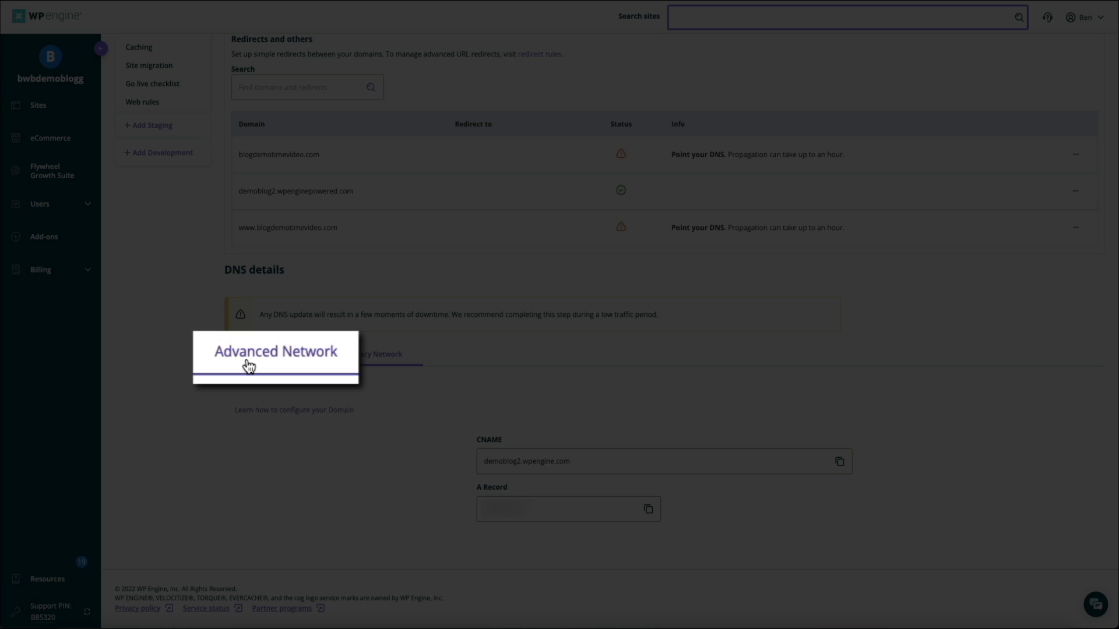
left_click(277, 355)
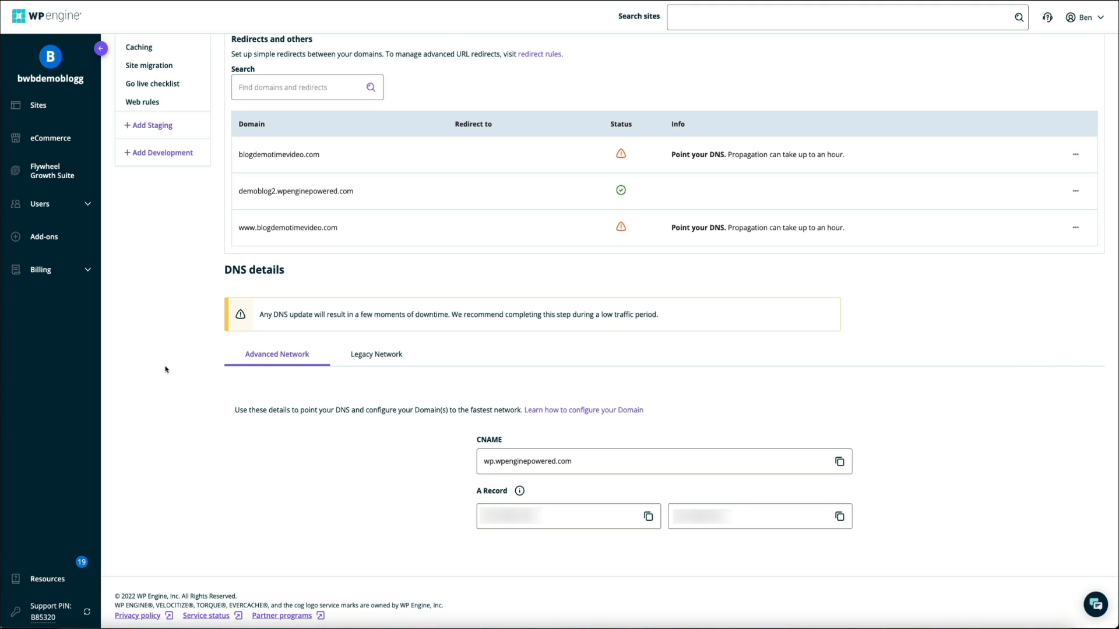
scroll(165, 369, "up", 5)
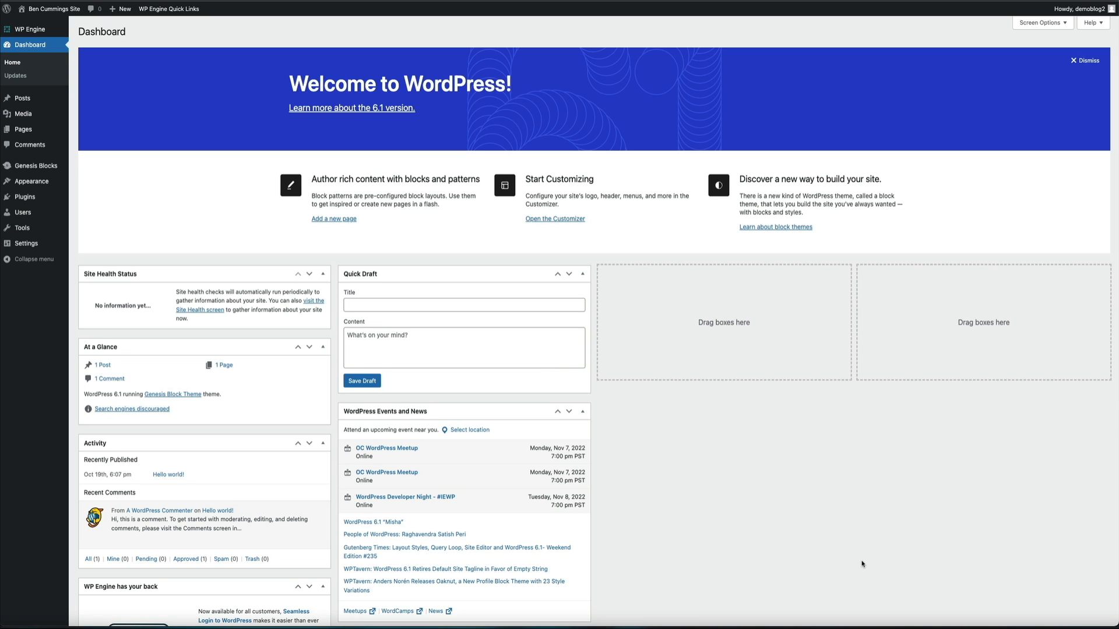
mouse_move(49, 248)
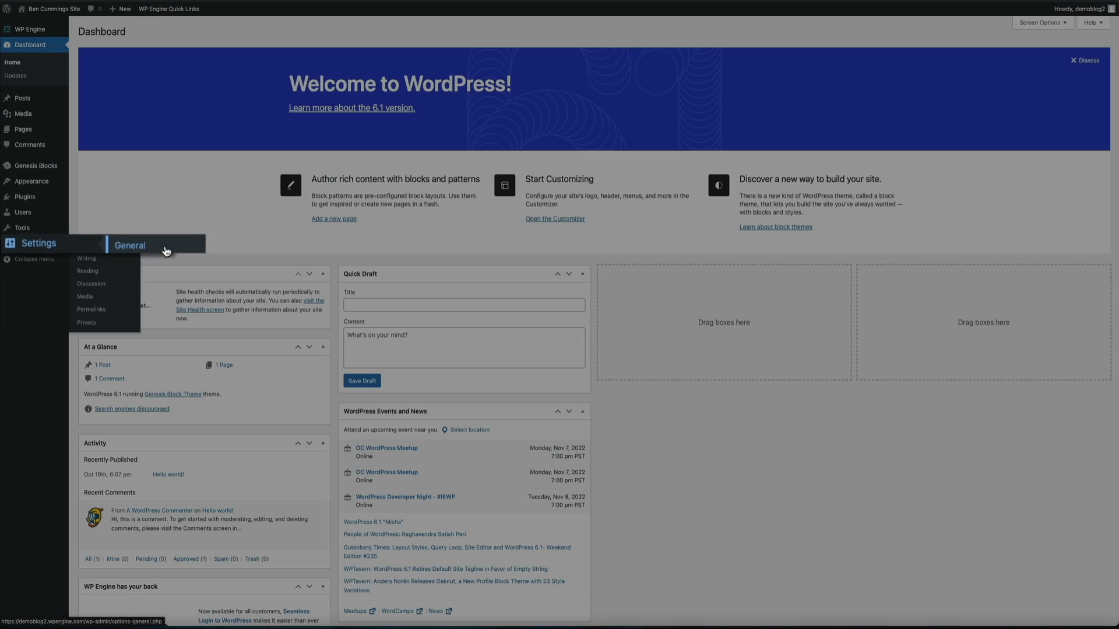
left_click(111, 248)
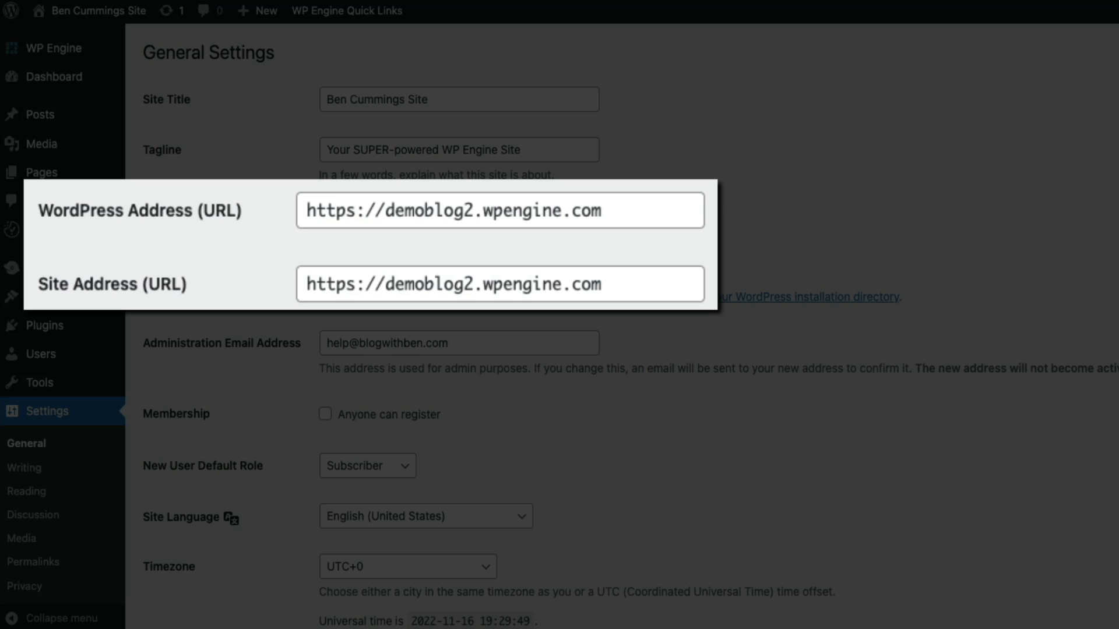
left_click_drag(612, 214, 386, 214)
type("blogdemotimevideo.com")
left_click_drag(619, 289, 387, 290)
type("blogdemotimevideo.com")
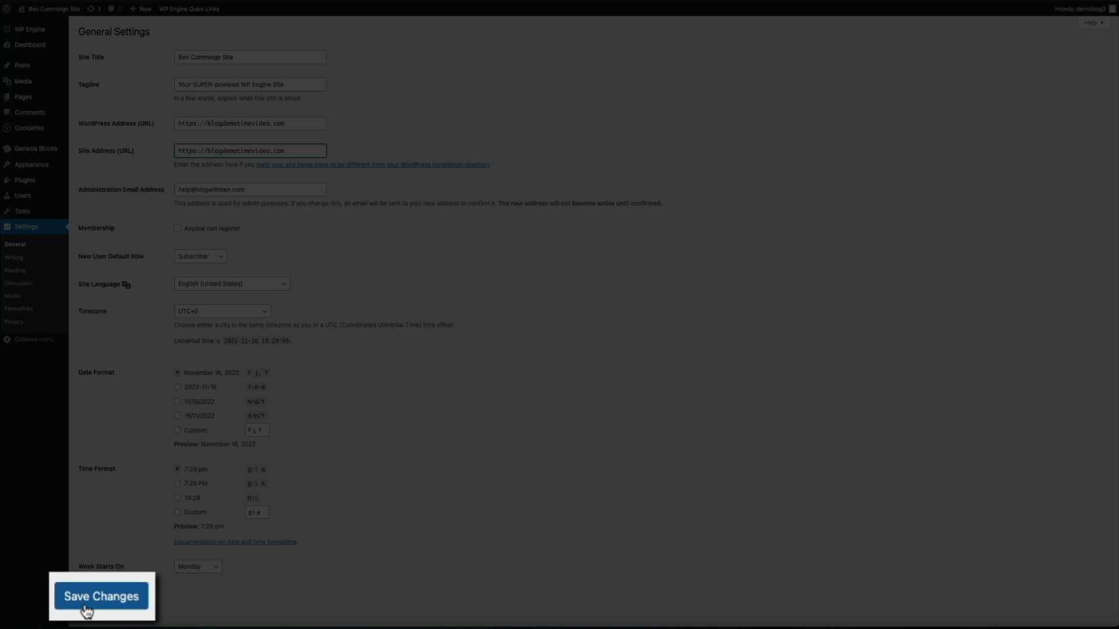
left_click(94, 604)
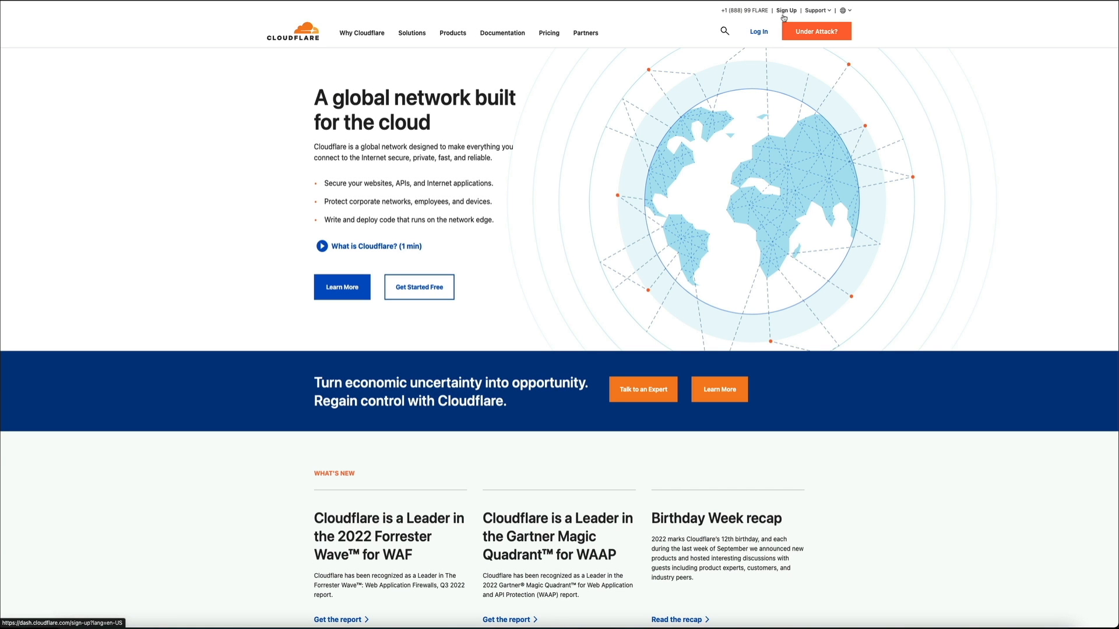
Step: Switch to Cloudflare, create an account with the email and account password, and get started with Cloudflare for Infrastructure
left_click(786, 10)
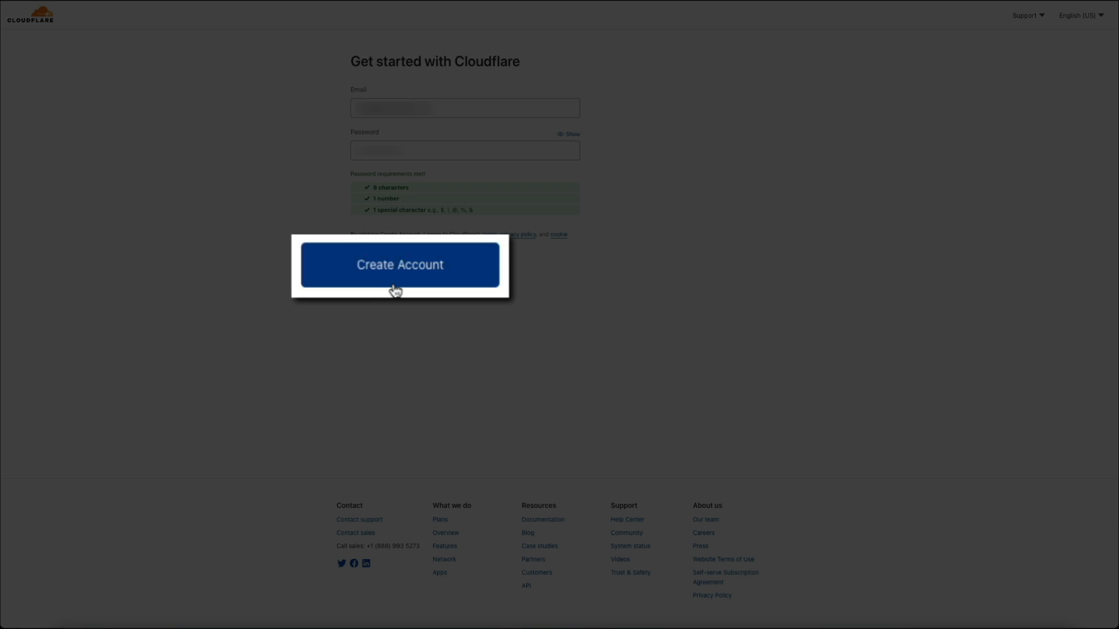
left_click(394, 286)
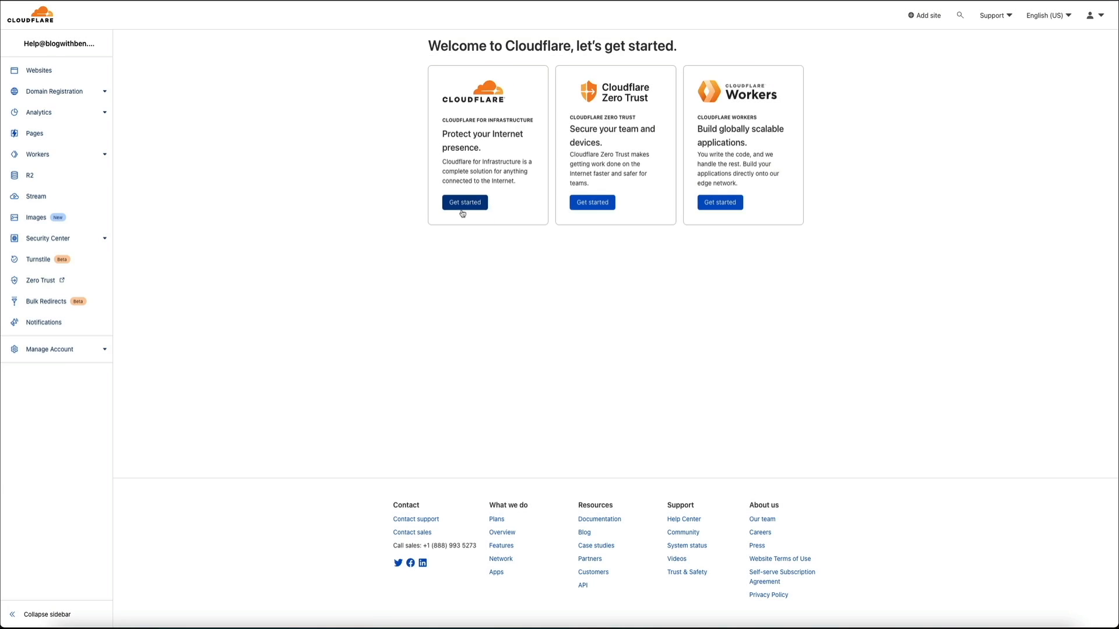
left_click(436, 193)
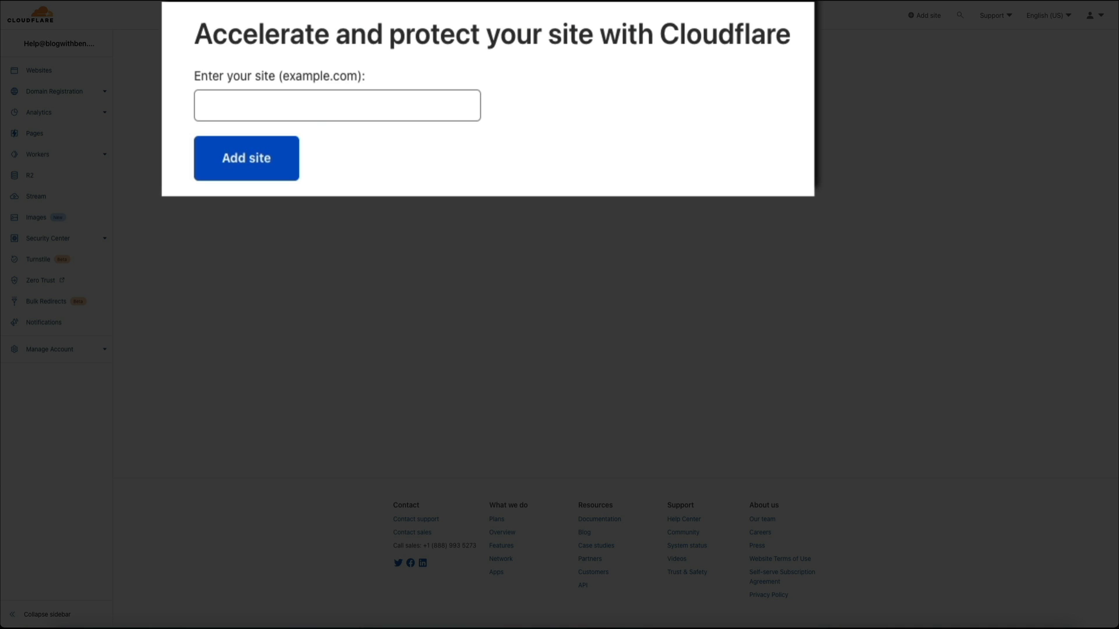
Step: Add the site blogdemotimevideo.com to Cloudflare and continue with the Free plan
left_click(280, 116)
left_click(294, 154)
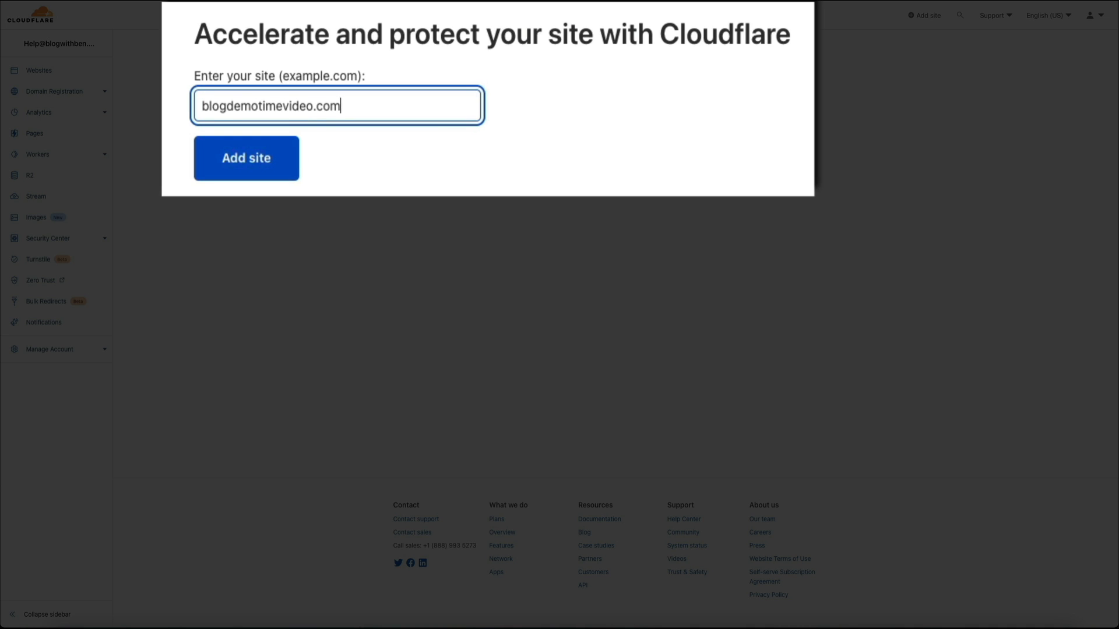
left_click(244, 181)
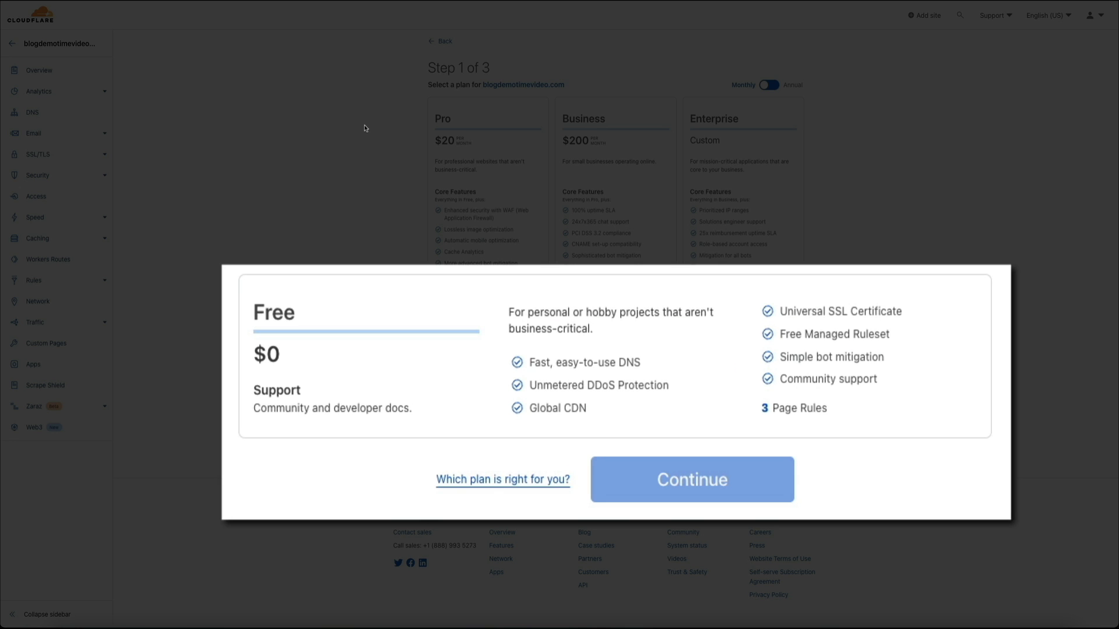
left_click(465, 400)
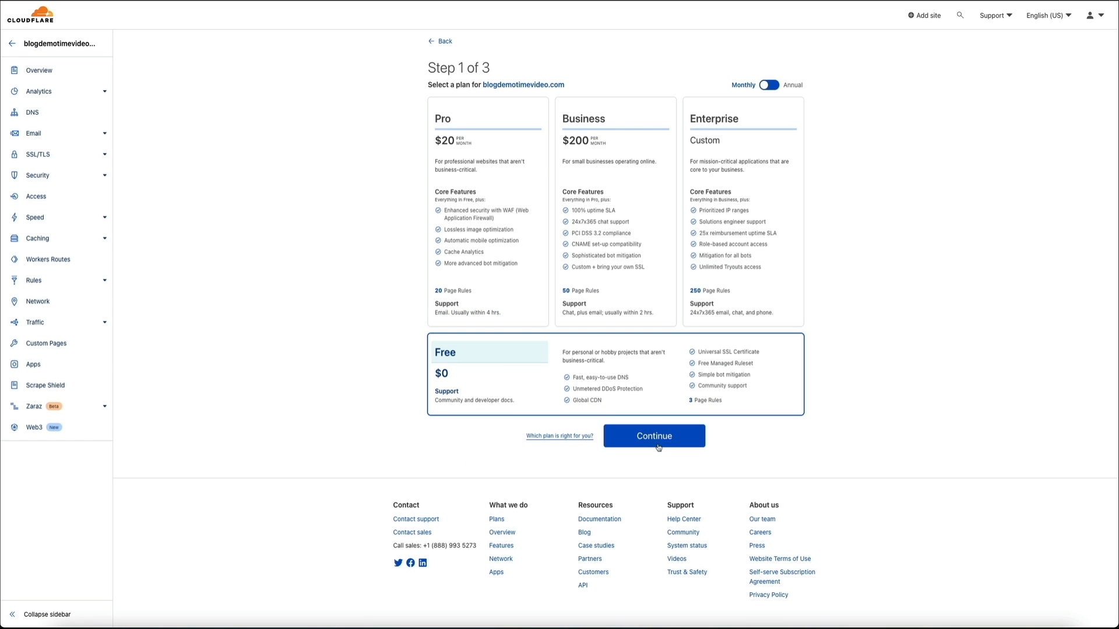
left_click(656, 442)
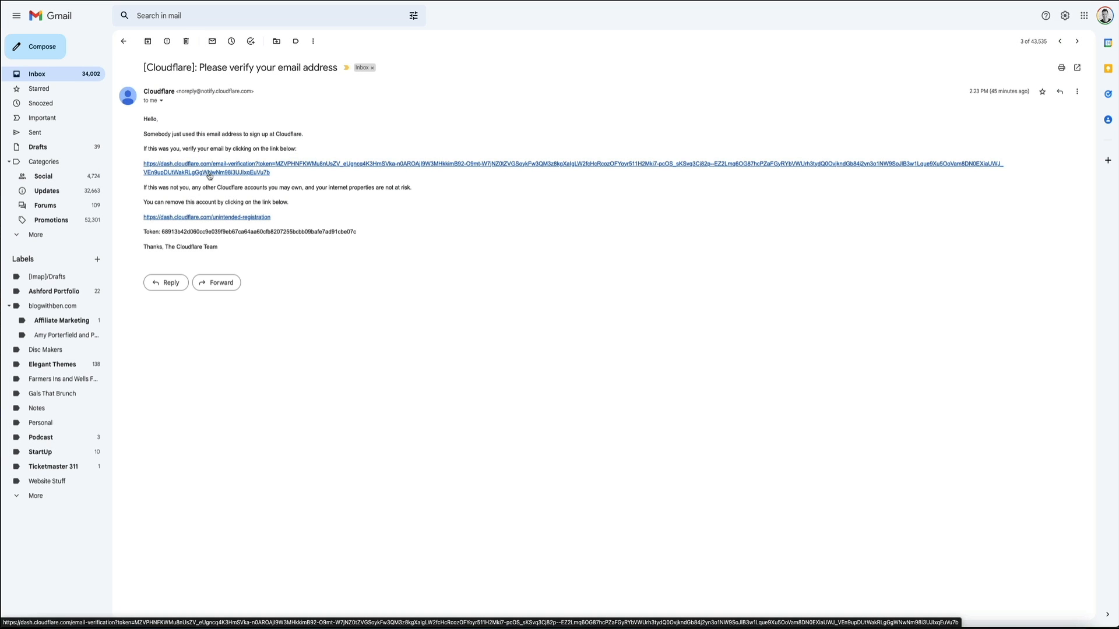
Step: Verify the account's email address from Cloudflare's message in Gmail and continue to the Cloudflare dashboard
left_click(210, 173)
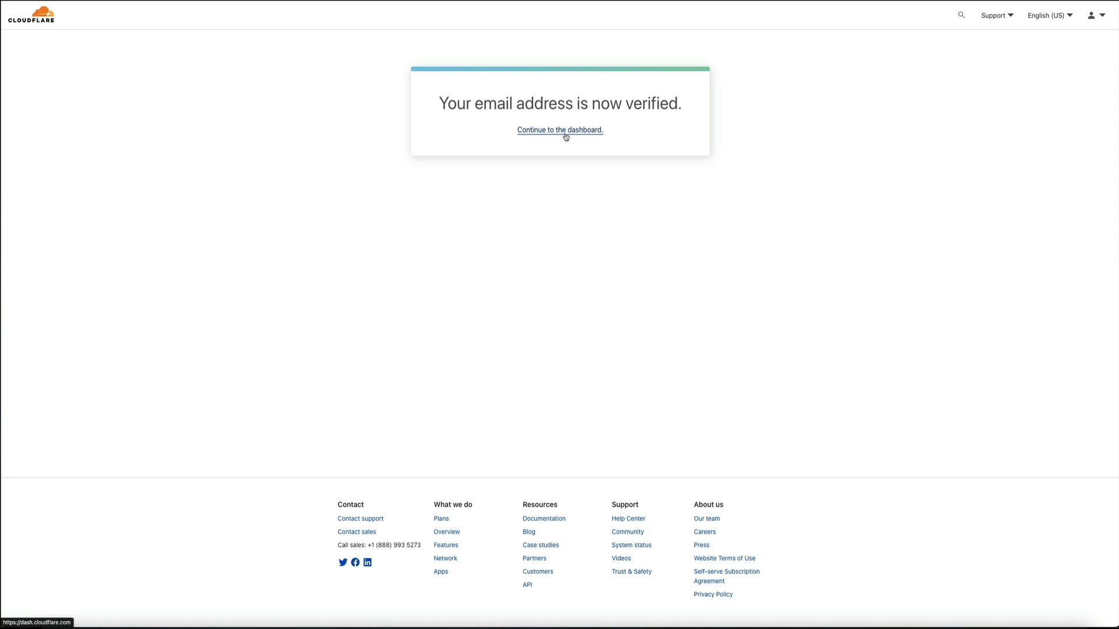
left_click(564, 133)
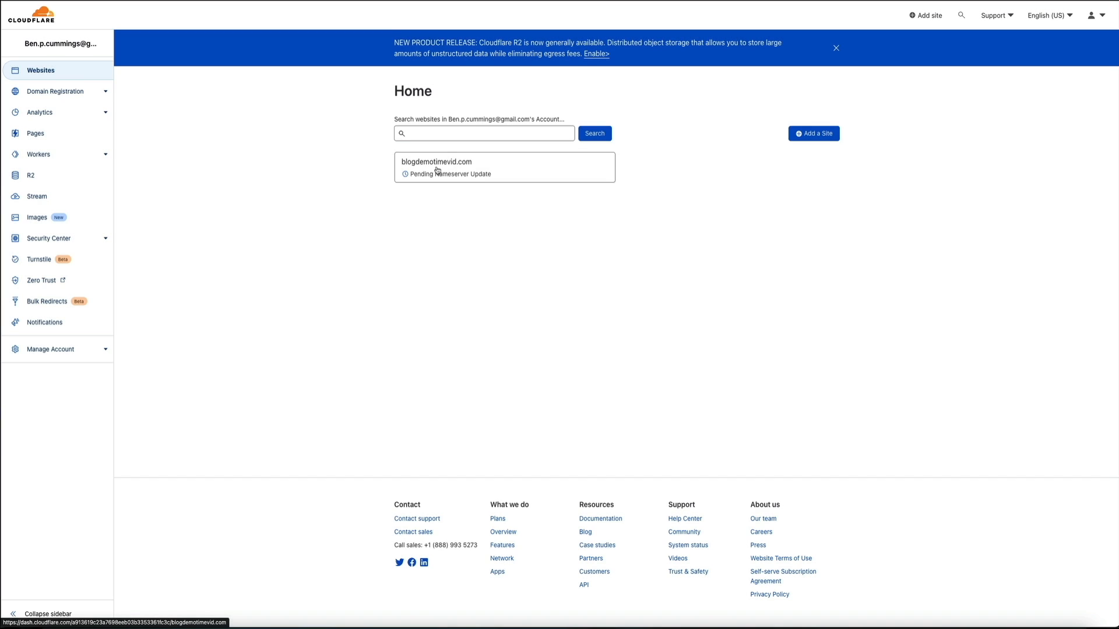
Step: Delete the root A record from the DNS records of blogdemotimevid.com
left_click(437, 170)
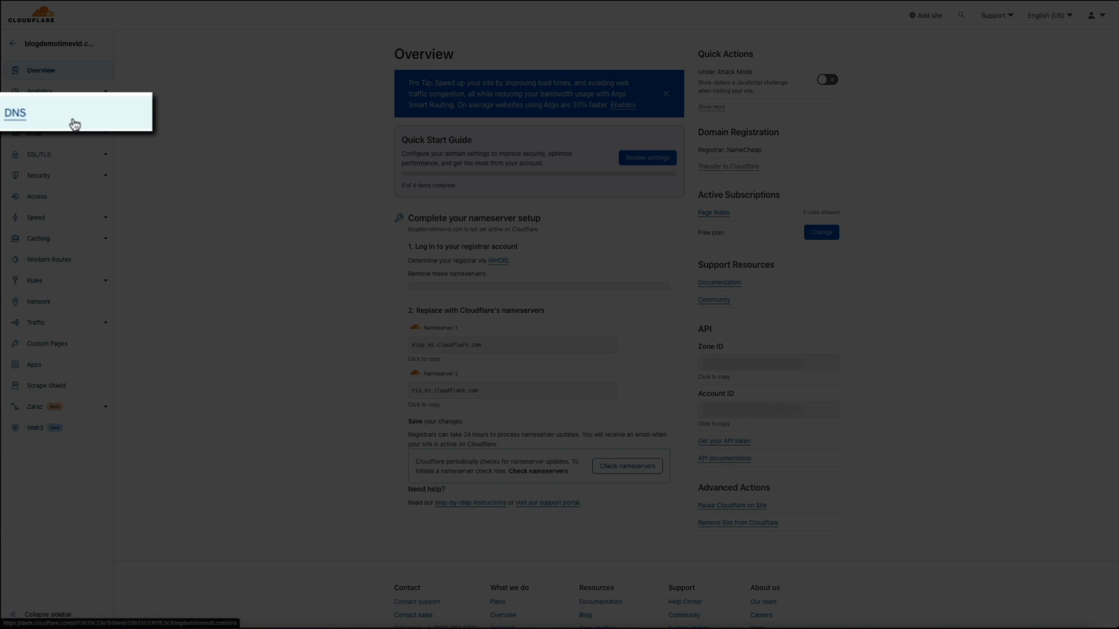
left_click(68, 118)
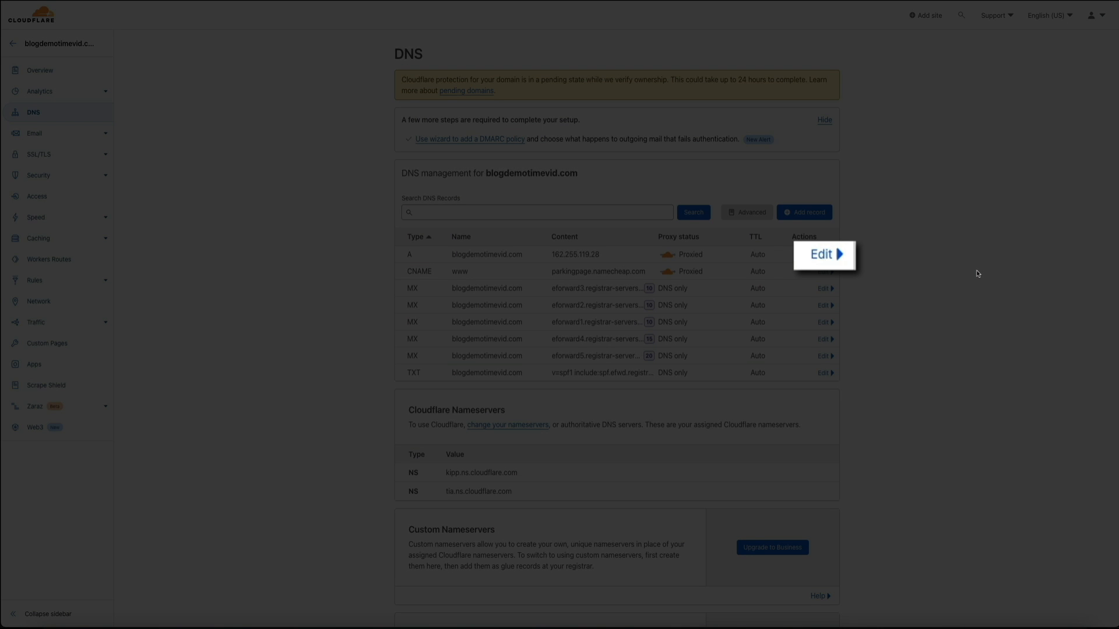
left_click(842, 260)
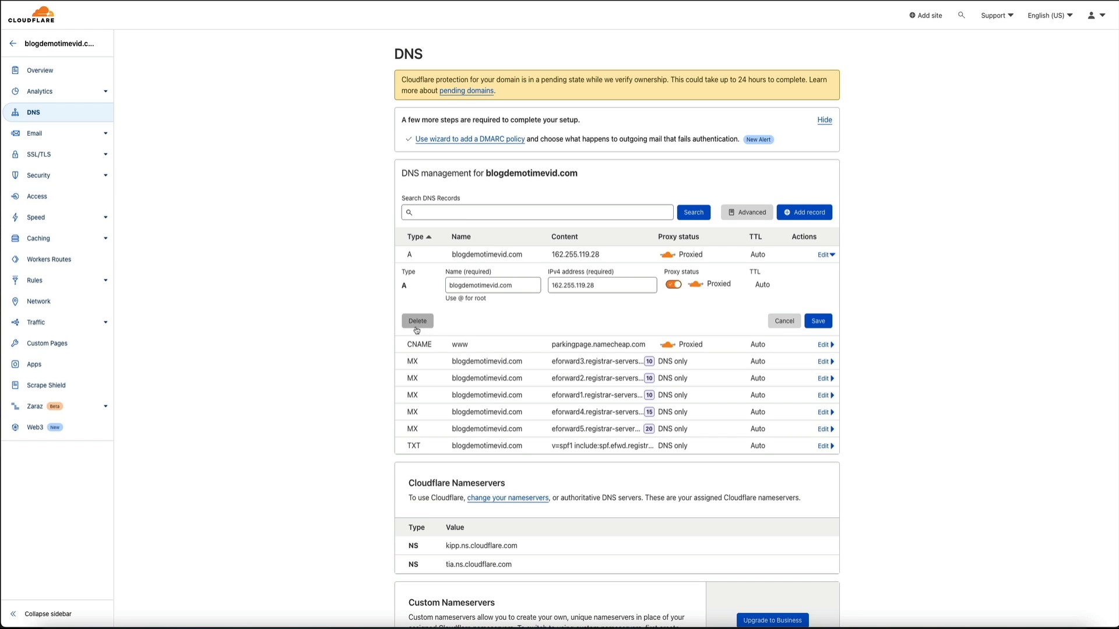
left_click(416, 325)
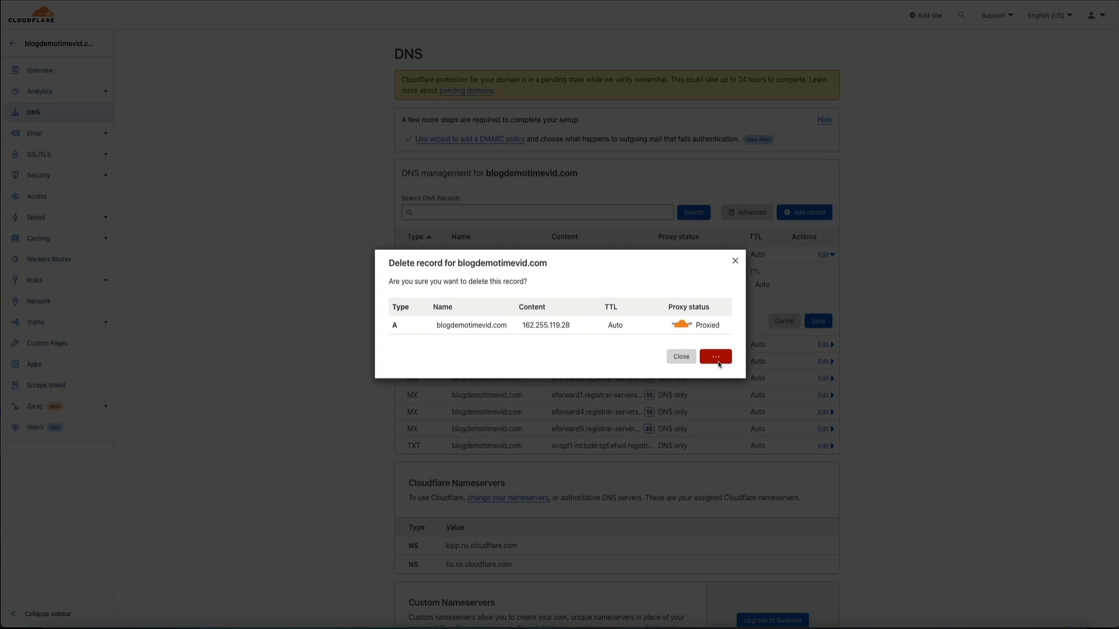
left_click(718, 358)
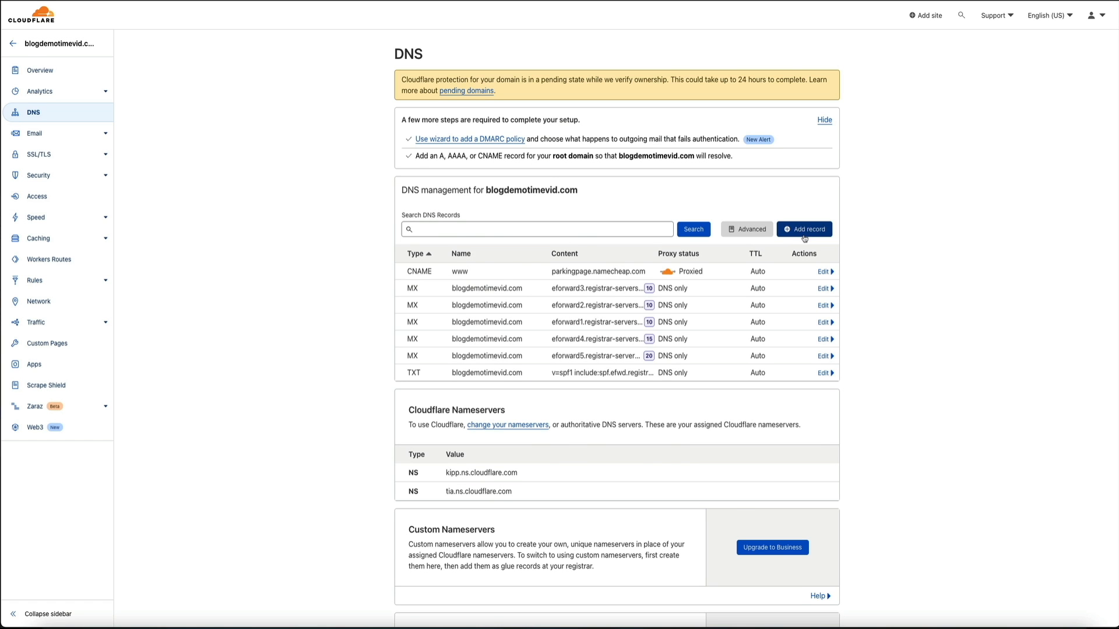
Step: Start a new CNAME record for blogdemotimevid.com with @ as its name
left_click(805, 233)
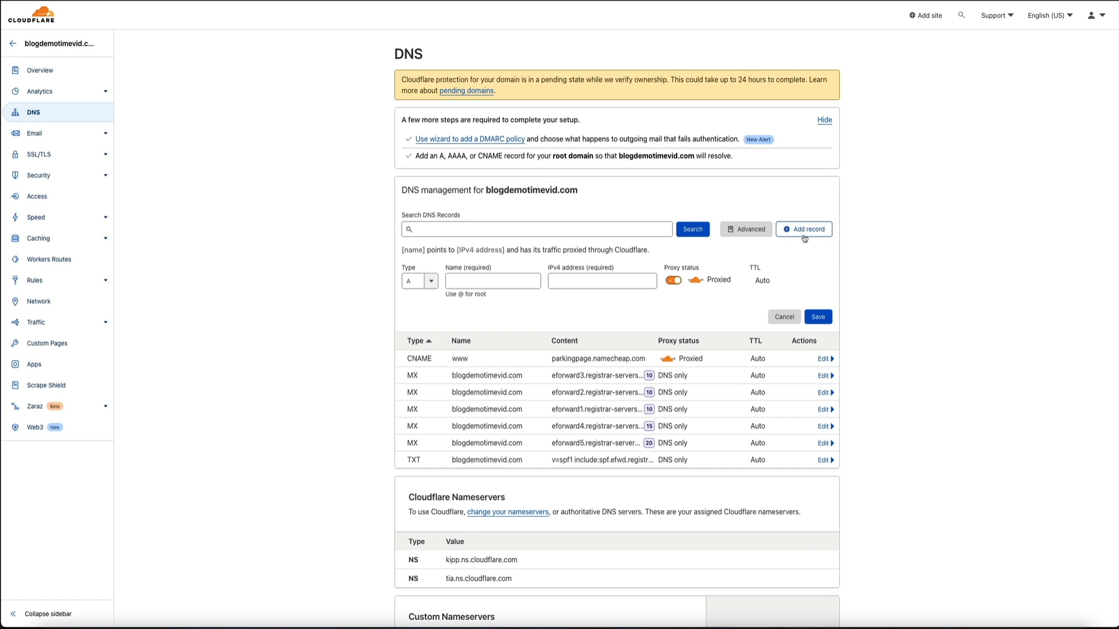
left_click(433, 287)
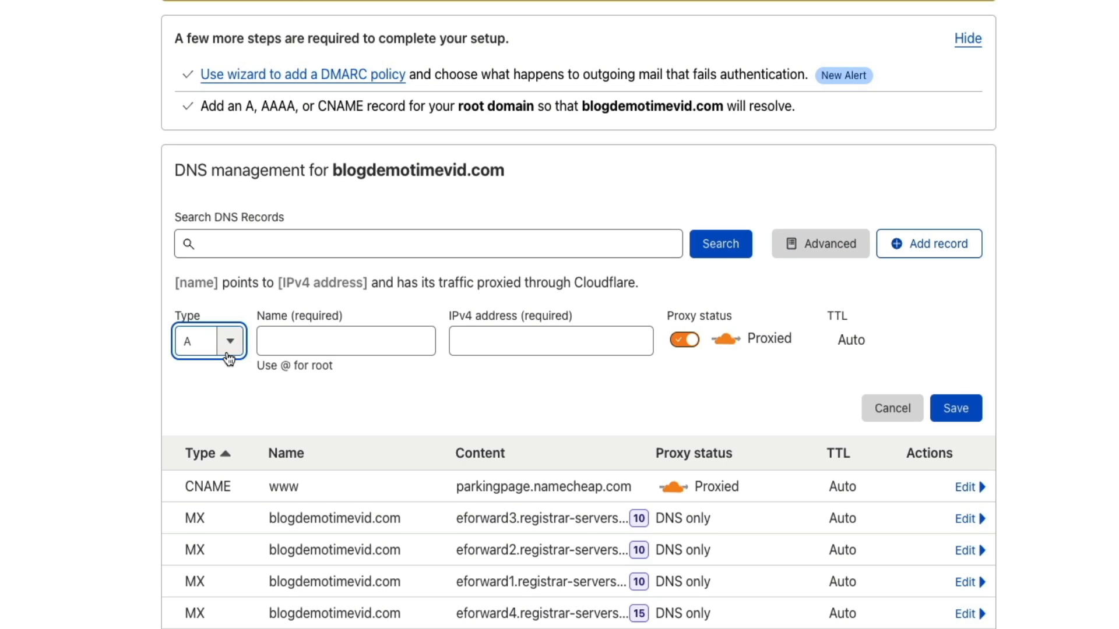
left_click(229, 352)
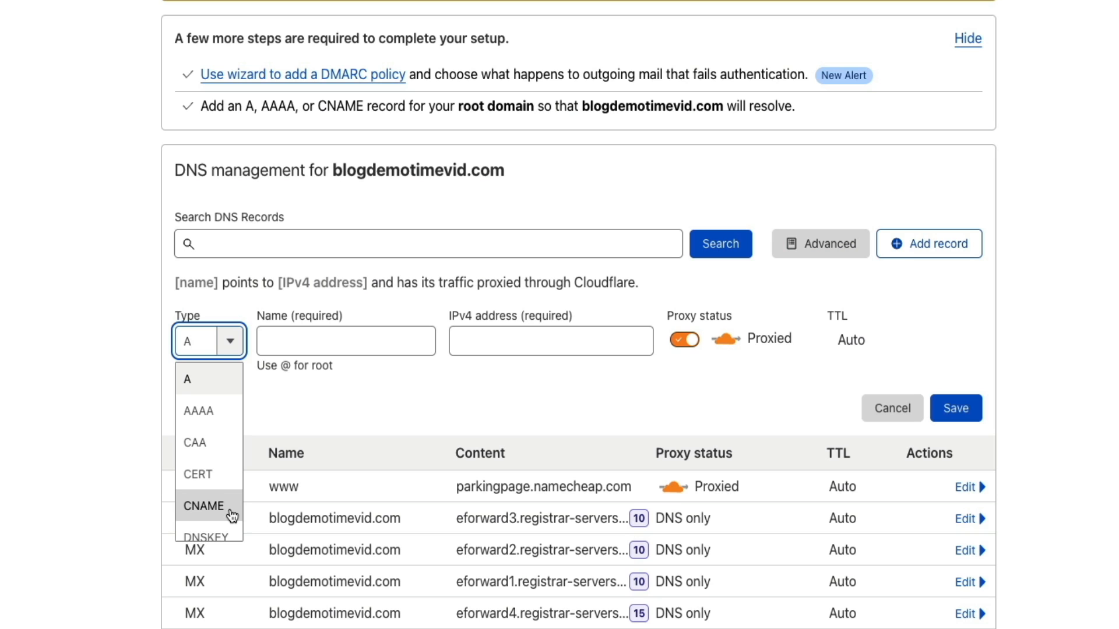
left_click(231, 514)
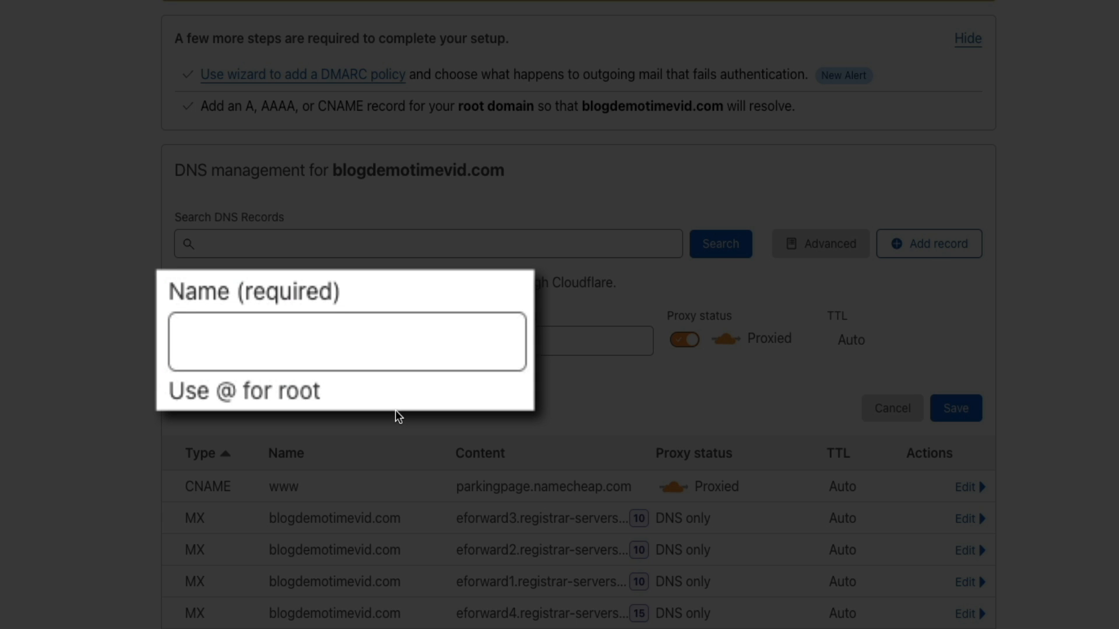
left_click(204, 348)
type("@")
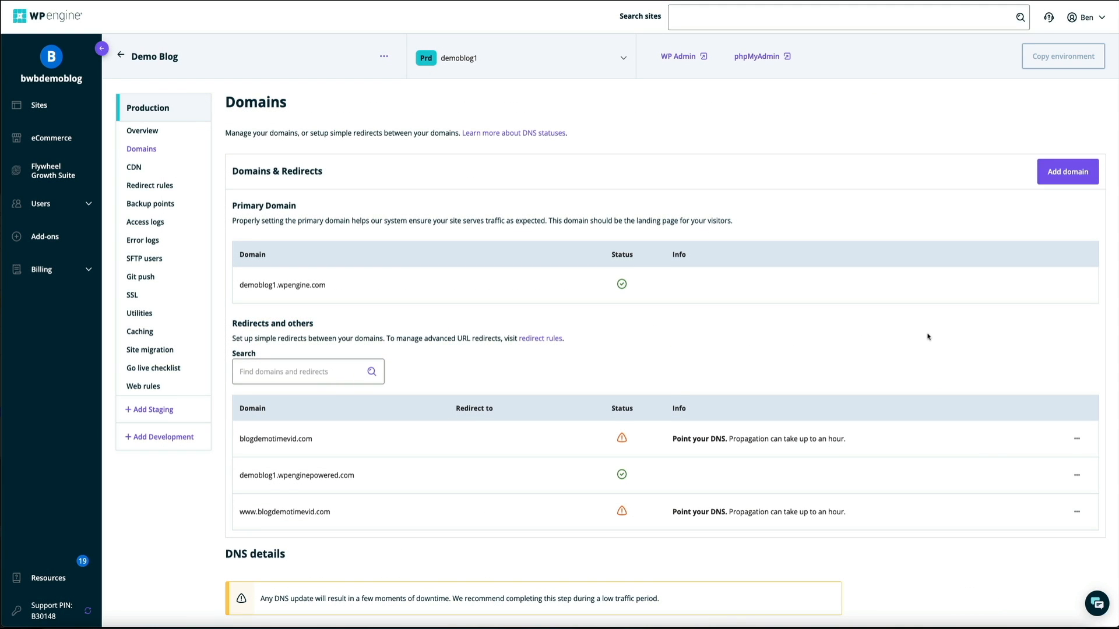
Step: In WP Engine, copy the Advanced Network CNAME value wp.wpenginepowered.com from the Demo Blog's DNS details
scroll(928, 337, "down", 2)
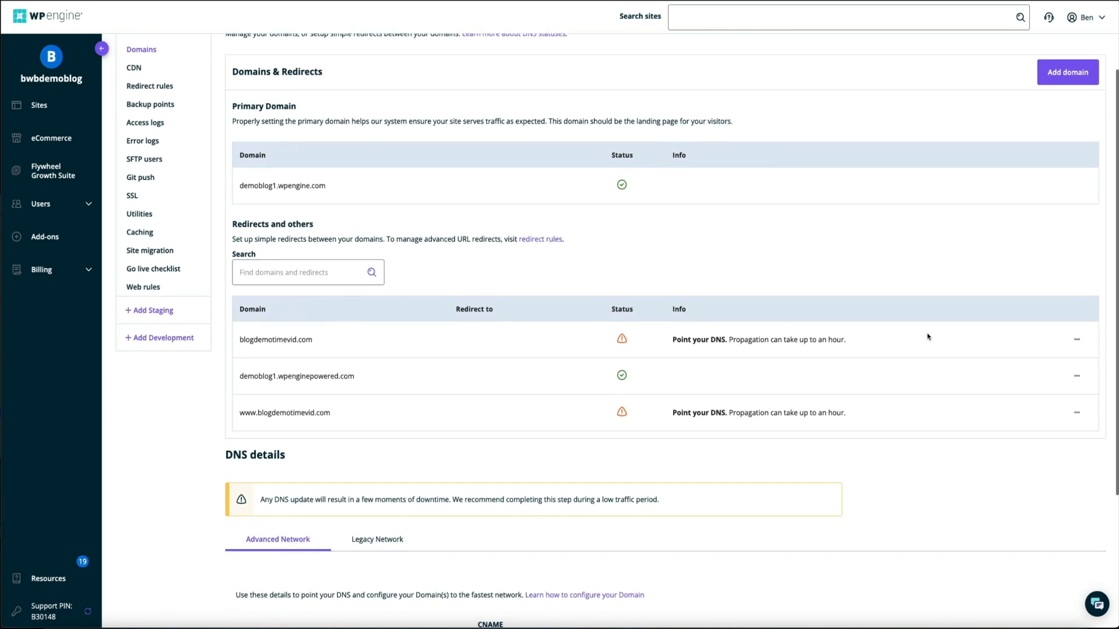
scroll(929, 337, "down", 4)
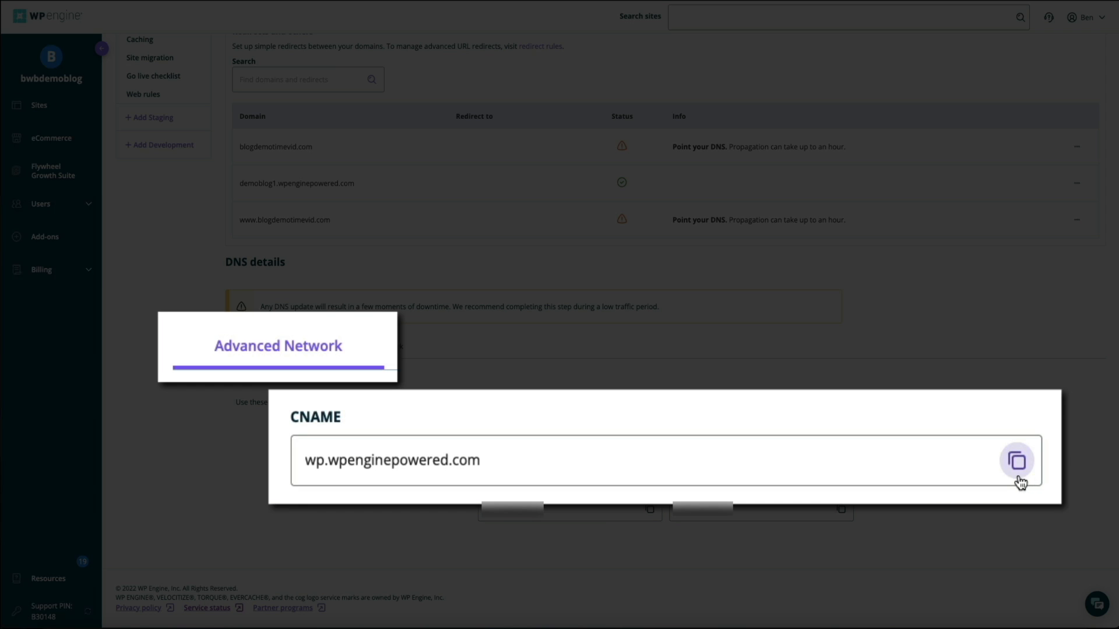
left_click(870, 463)
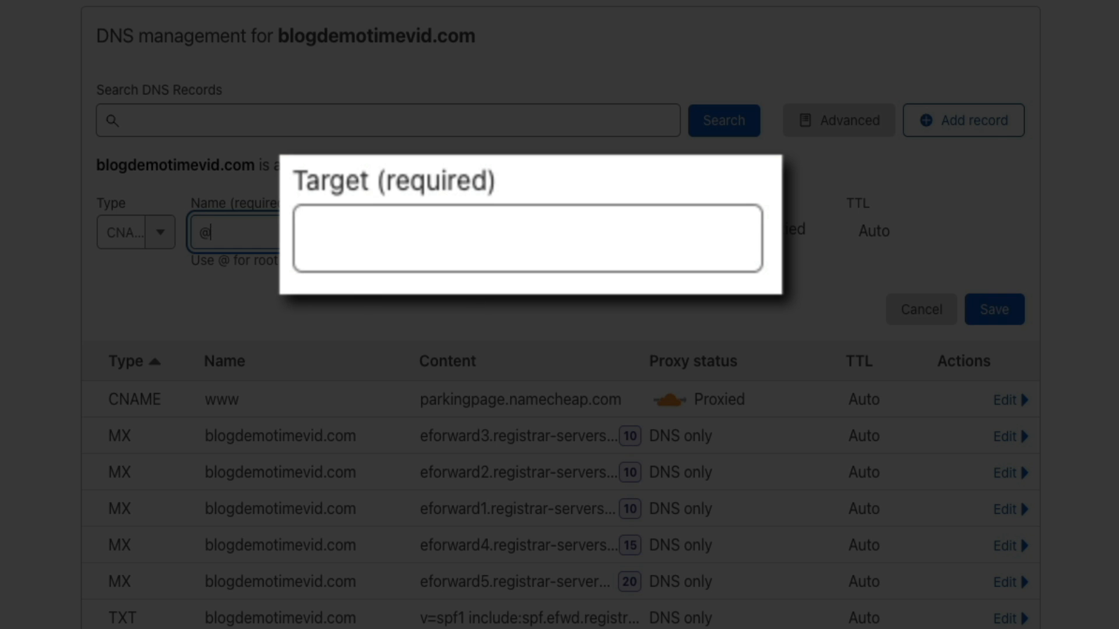
Step: In Cloudflare, set the new root CNAME record's target to wp.wpenginepowered.com and save the record
left_click(337, 250)
key("ctrl+v")
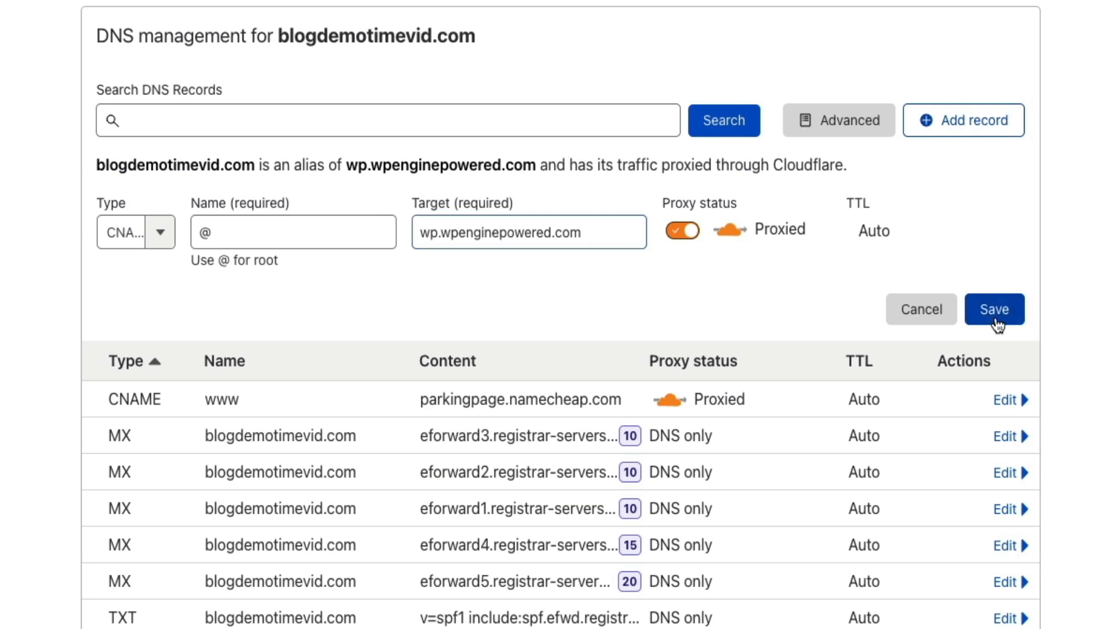
left_click(994, 316)
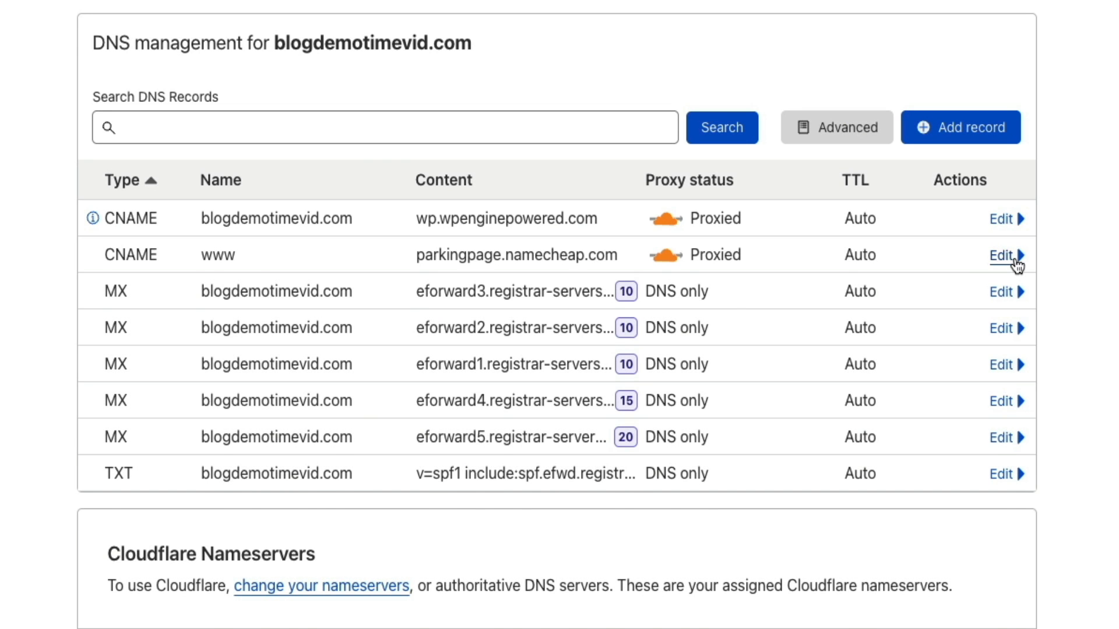
Step: Edit the www CNAME record to target wp.wpenginepowered.com and save it
left_click(1015, 263)
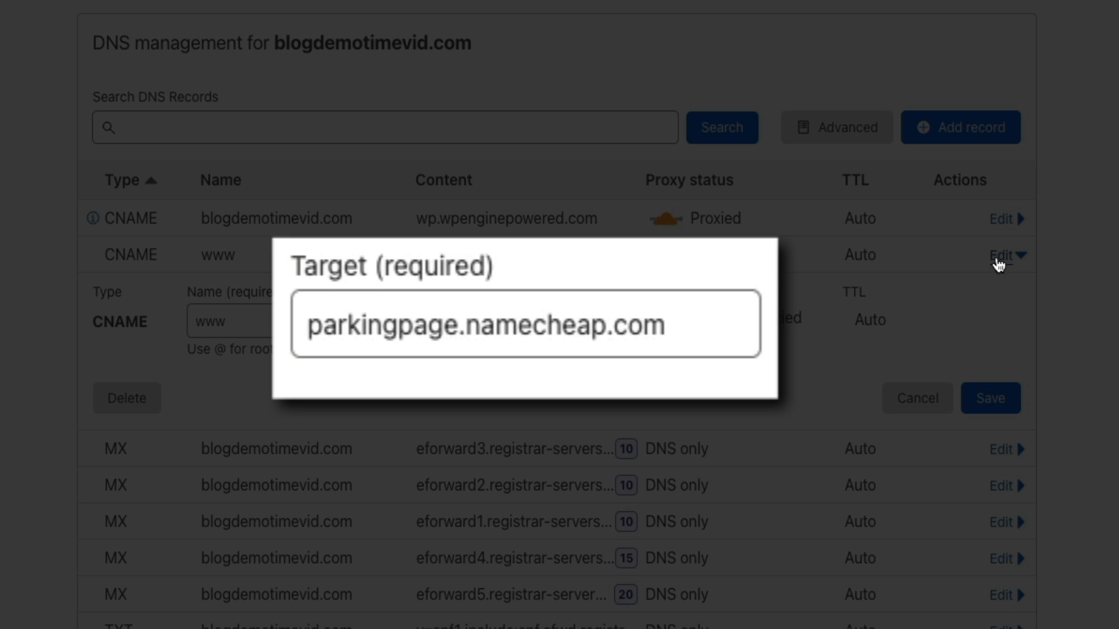
triple_click(710, 326)
key("ctrl+v")
key("BackSpace")
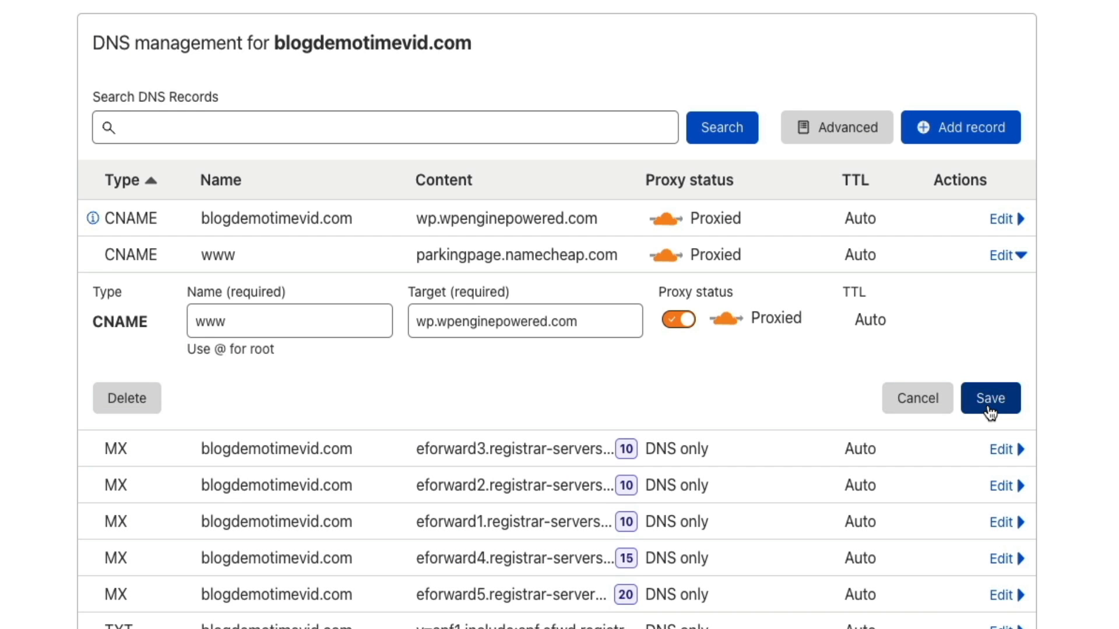
left_click(991, 411)
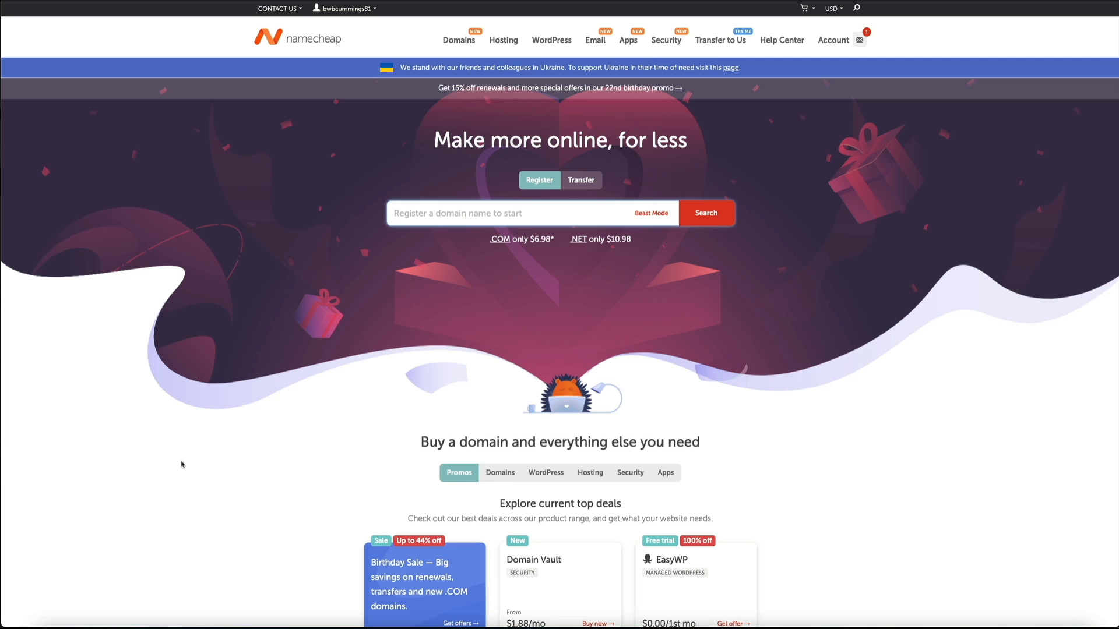
Step: Switch to Namecheap and open the management page for blogdemotimevid.com from the account's domain list
mouse_move(832, 52)
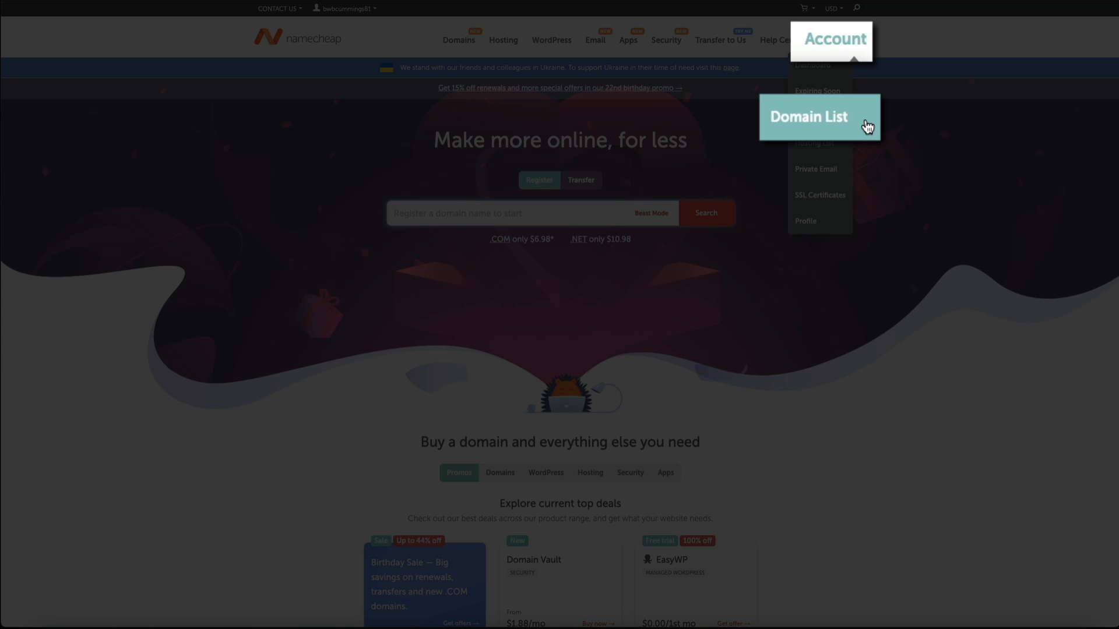
left_click(866, 120)
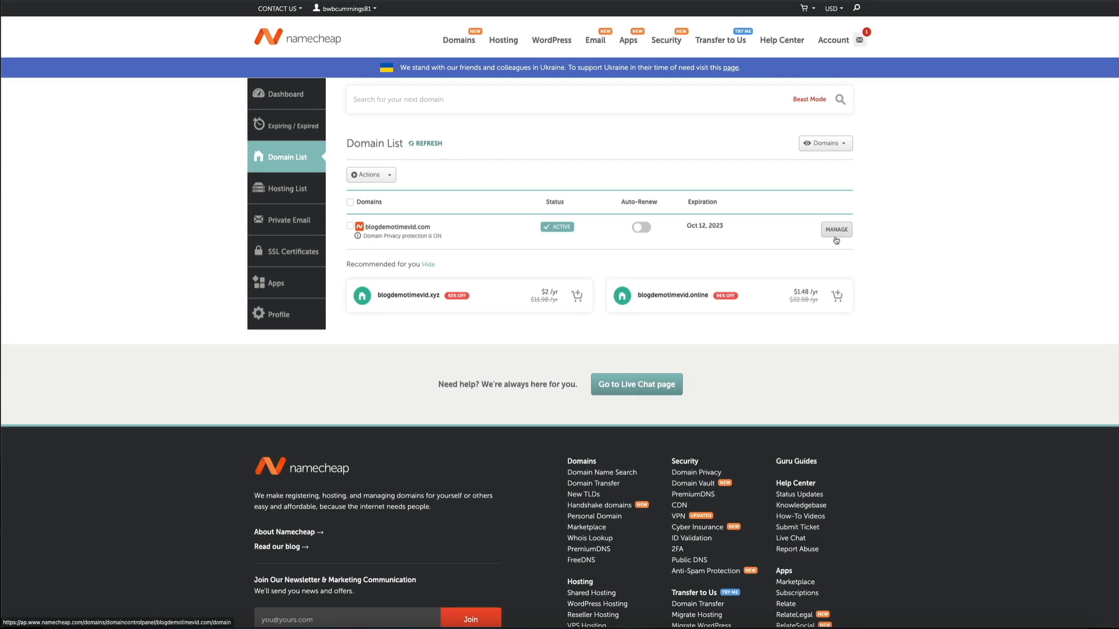
left_click(836, 232)
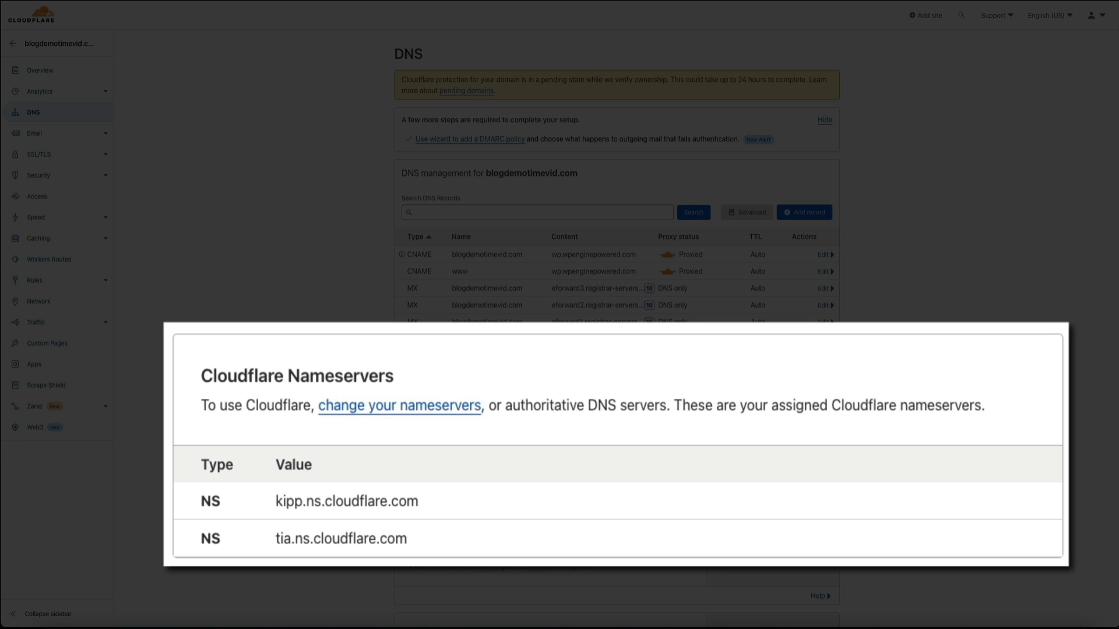
Step: Copy Cloudflare's assigned nameservers kipp.ns.cloudflare.com and tia.ns.cloudflare.com into the domain's Custom DNS nameservers in Namecheap and save them
left_click_drag(419, 502, 277, 515)
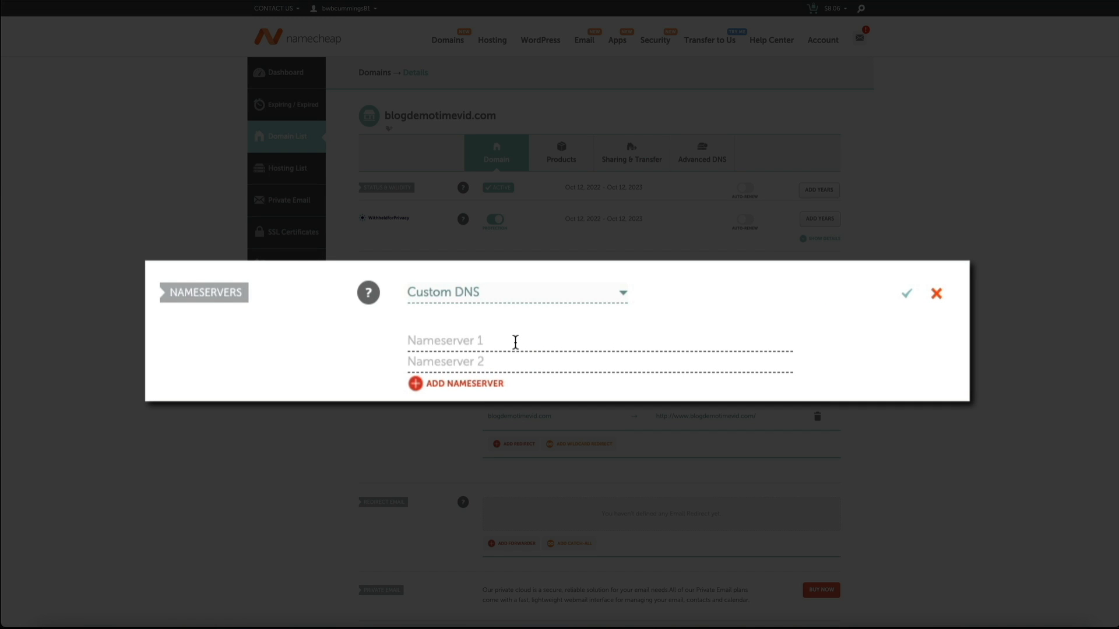
left_click(515, 342)
key("ctrl+v")
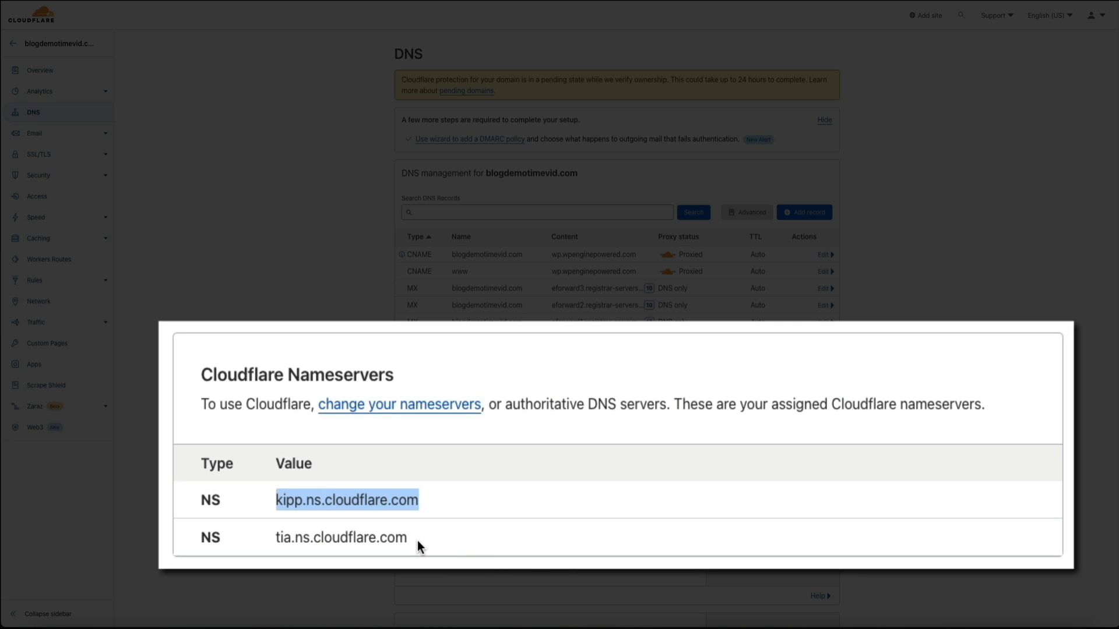
left_click_drag(418, 540, 294, 539)
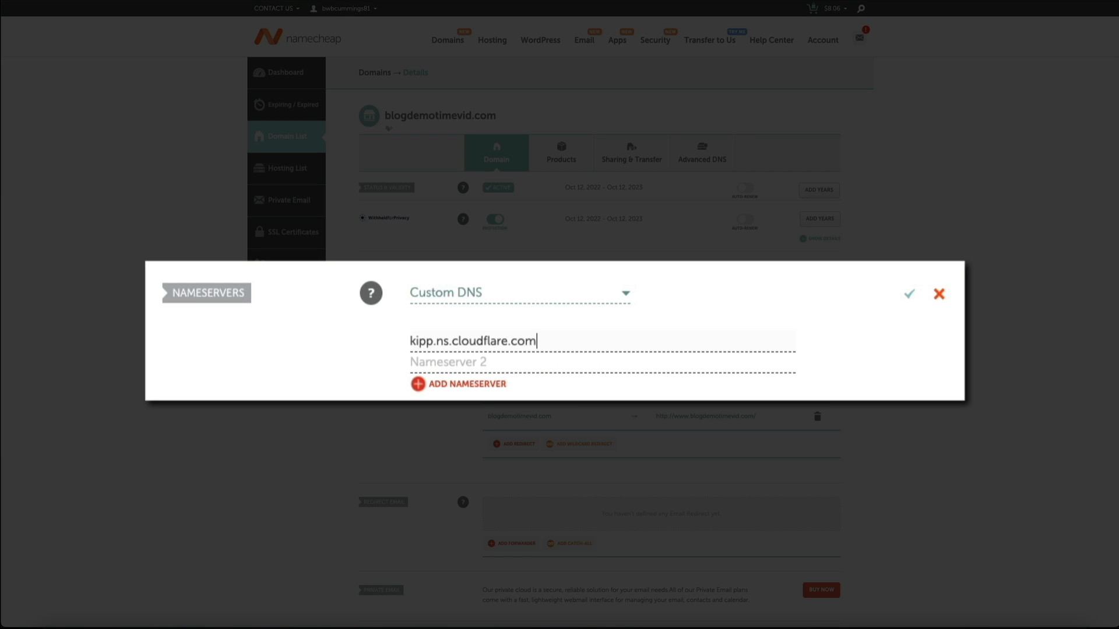
left_click(434, 368)
key("ctrl+v")
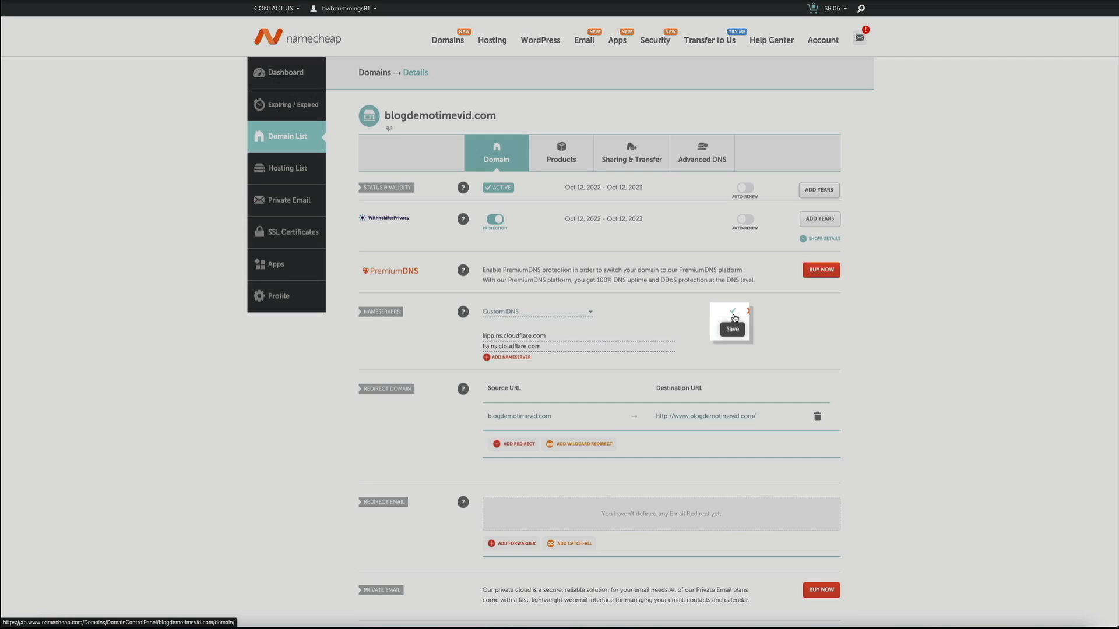
left_click(738, 313)
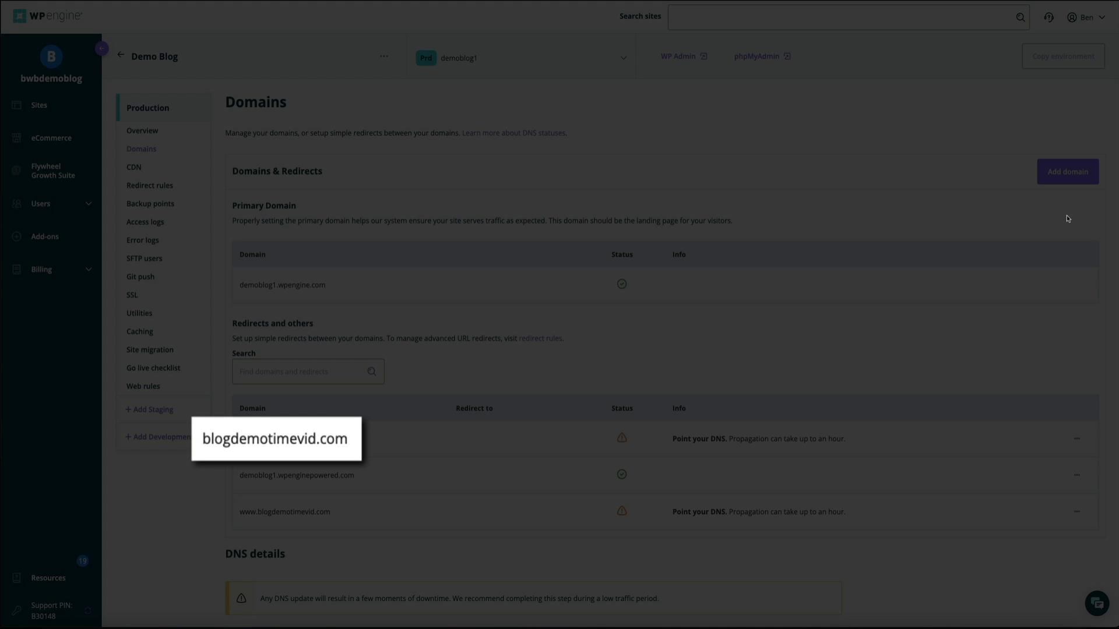
left_click(1077, 439)
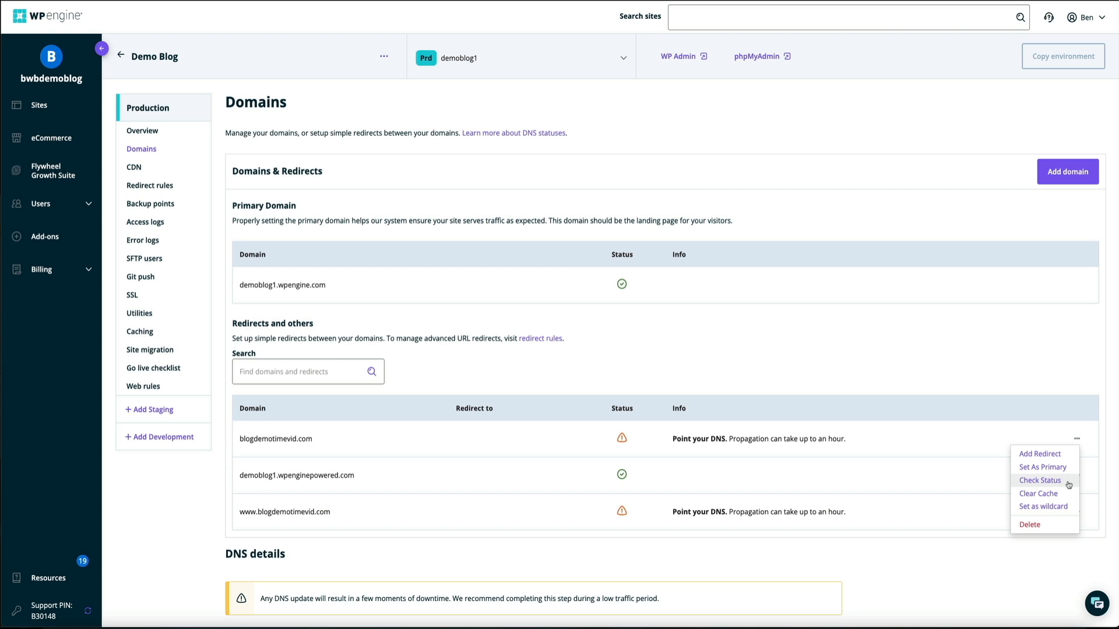
left_click(1069, 481)
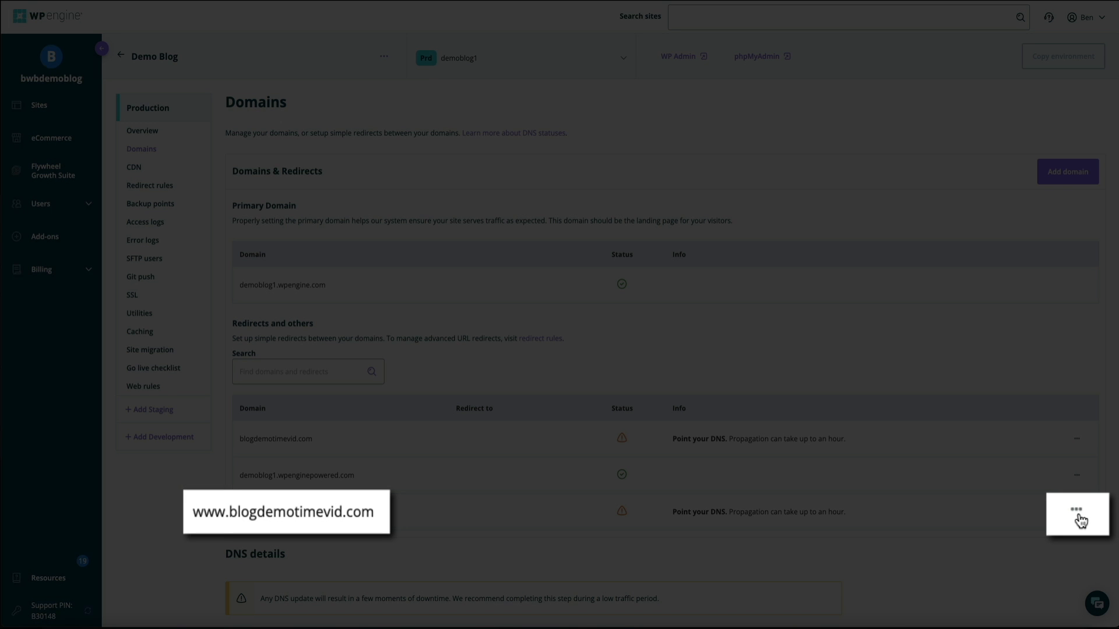
left_click(1080, 519)
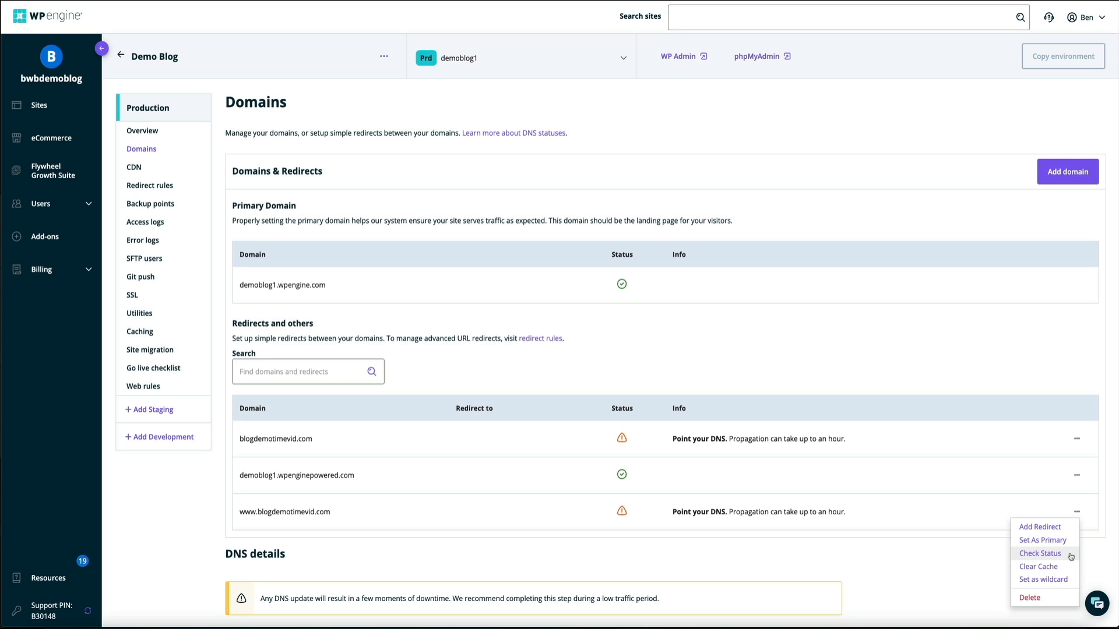
left_click(1070, 556)
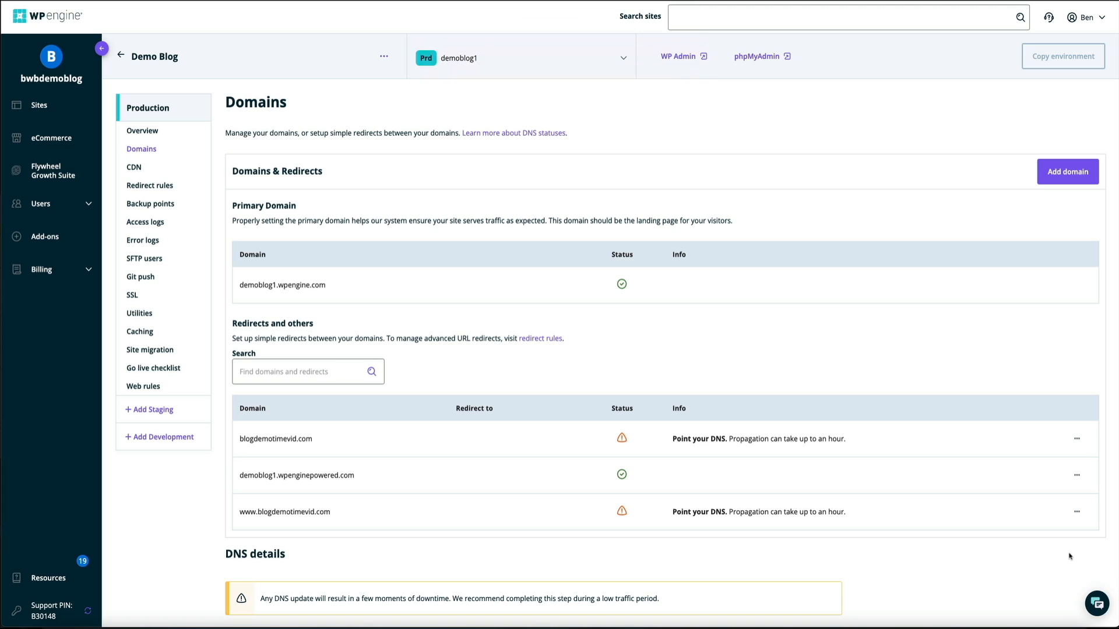
key("super+r")
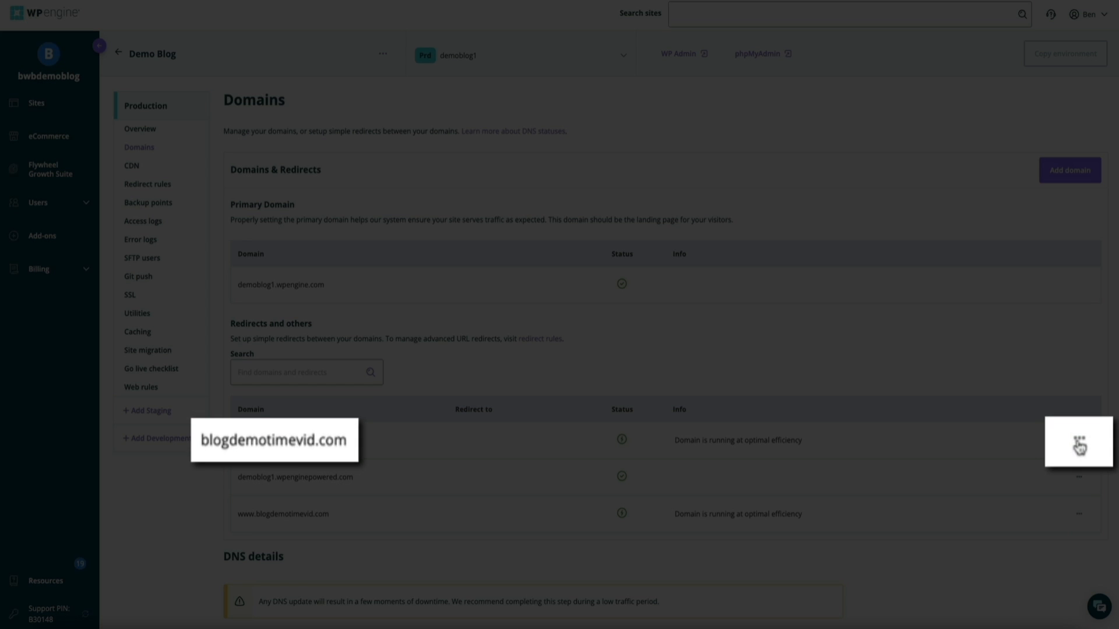
Step: Set blogdemotimevid.com as the primary domain and add a redirect to it from demoblog1.wpengine.com
left_click(1079, 440)
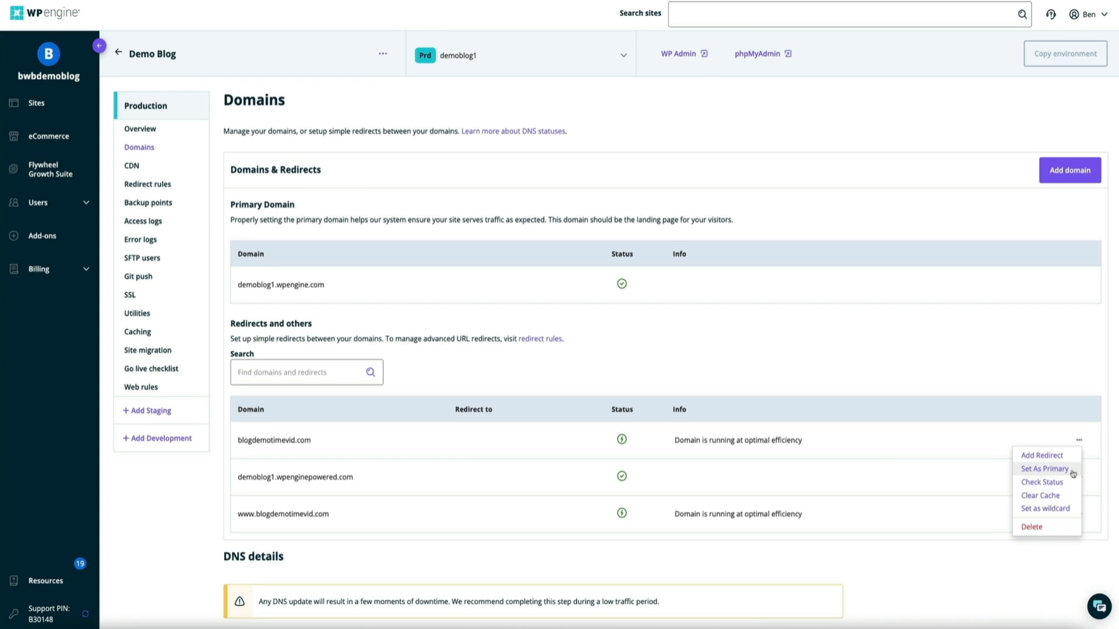
left_click(1073, 470)
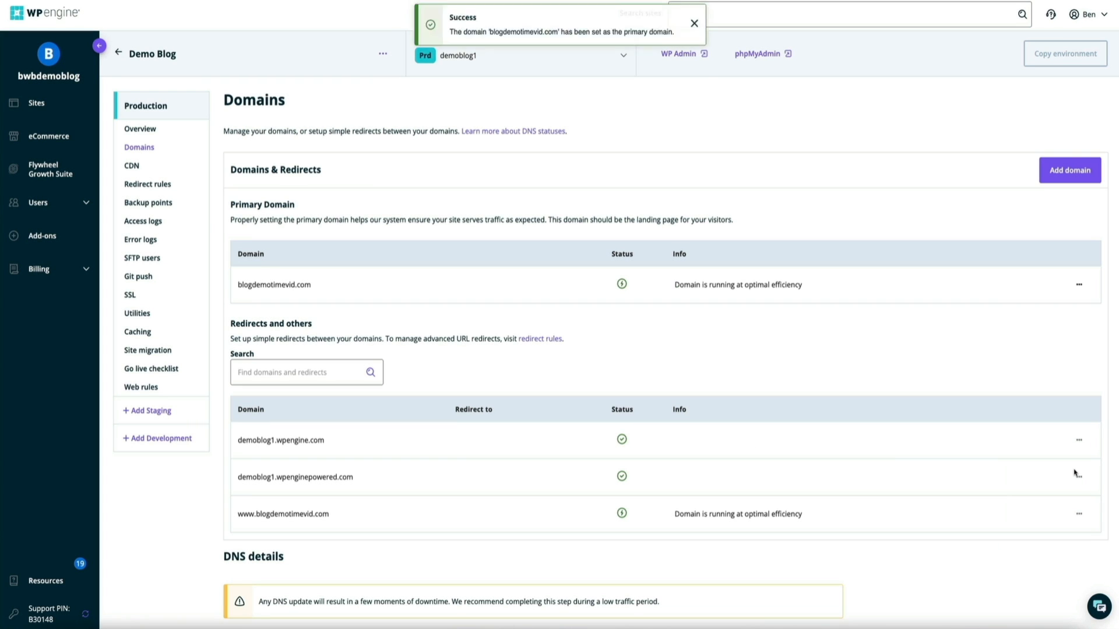
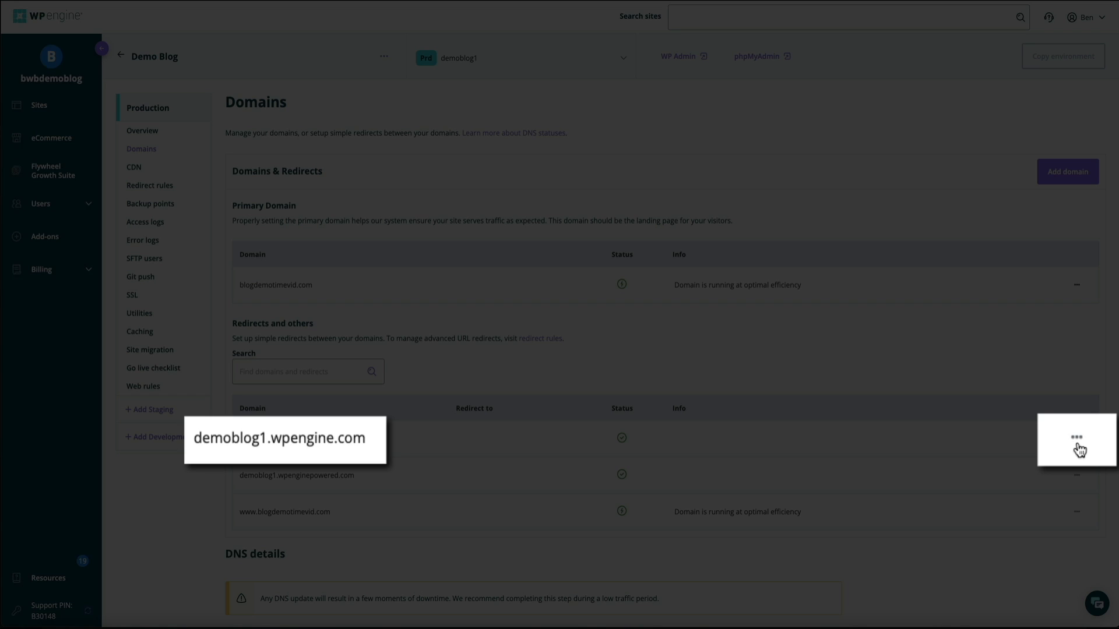
left_click(1078, 438)
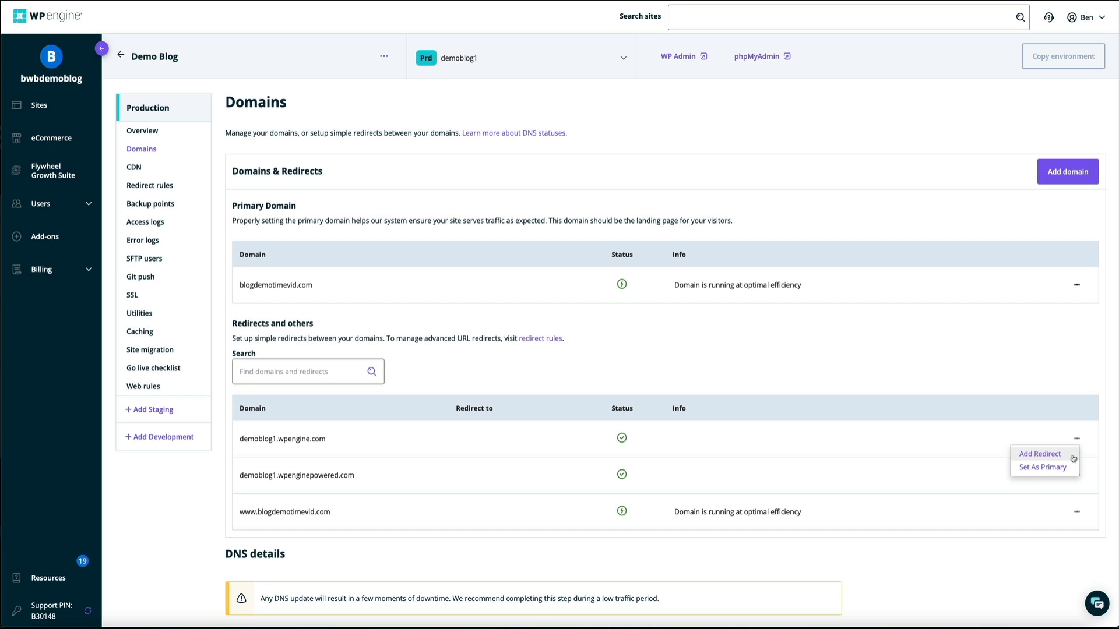
left_click(1075, 453)
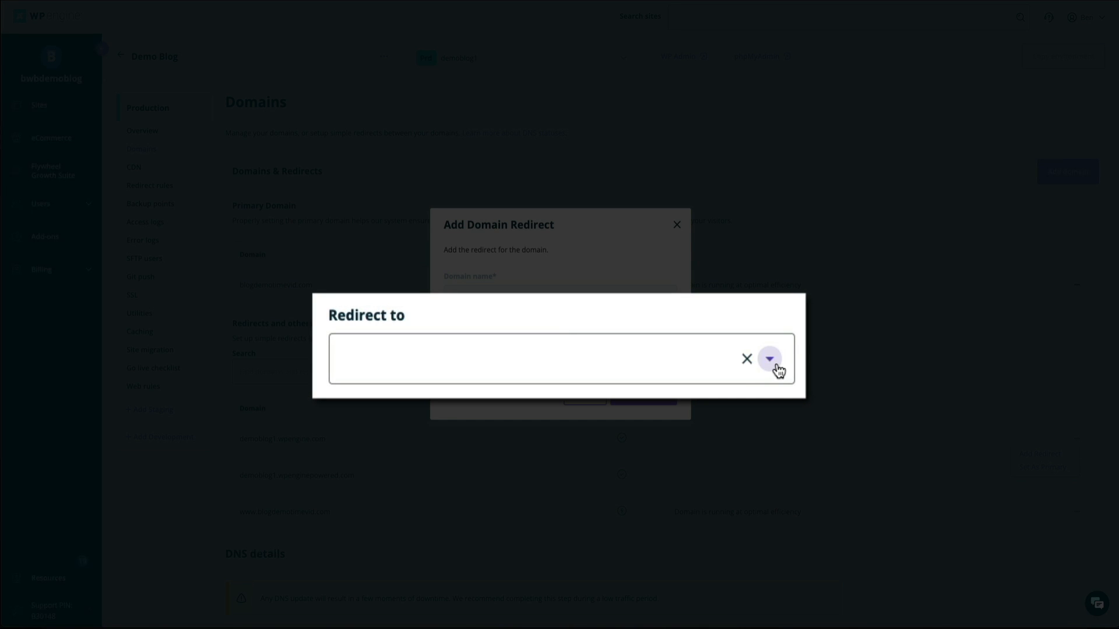
left_click(778, 368)
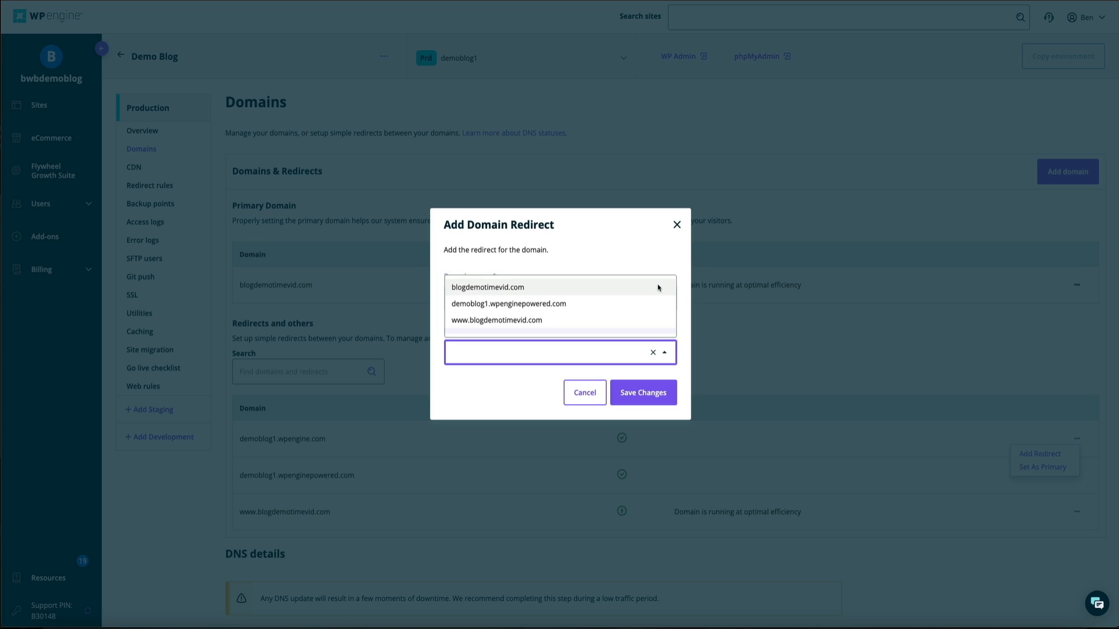
left_click(755, 258)
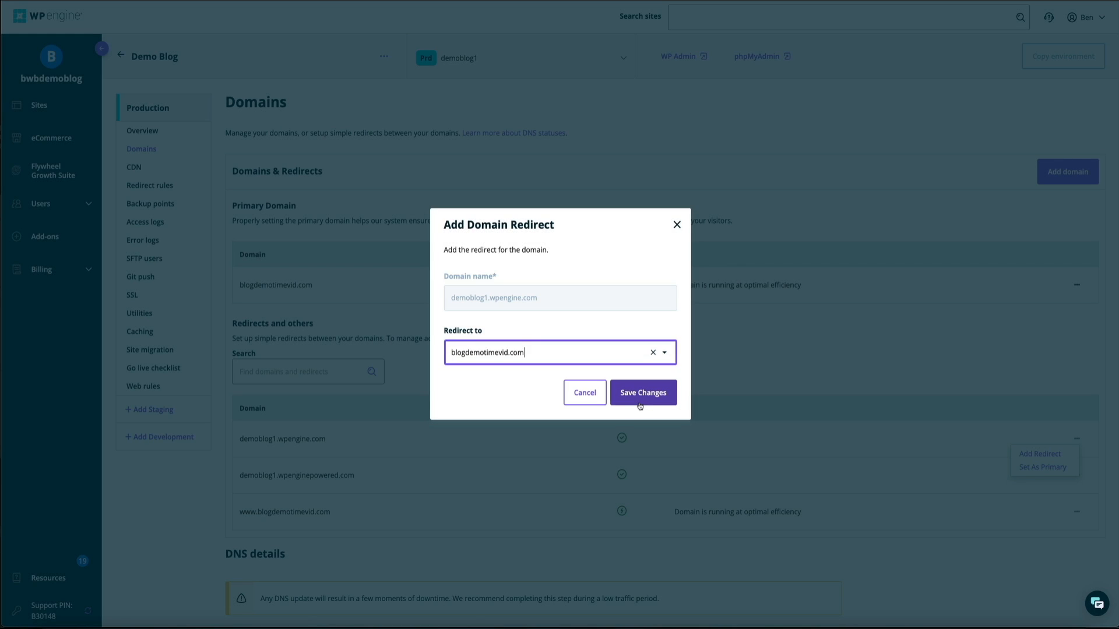
left_click(639, 399)
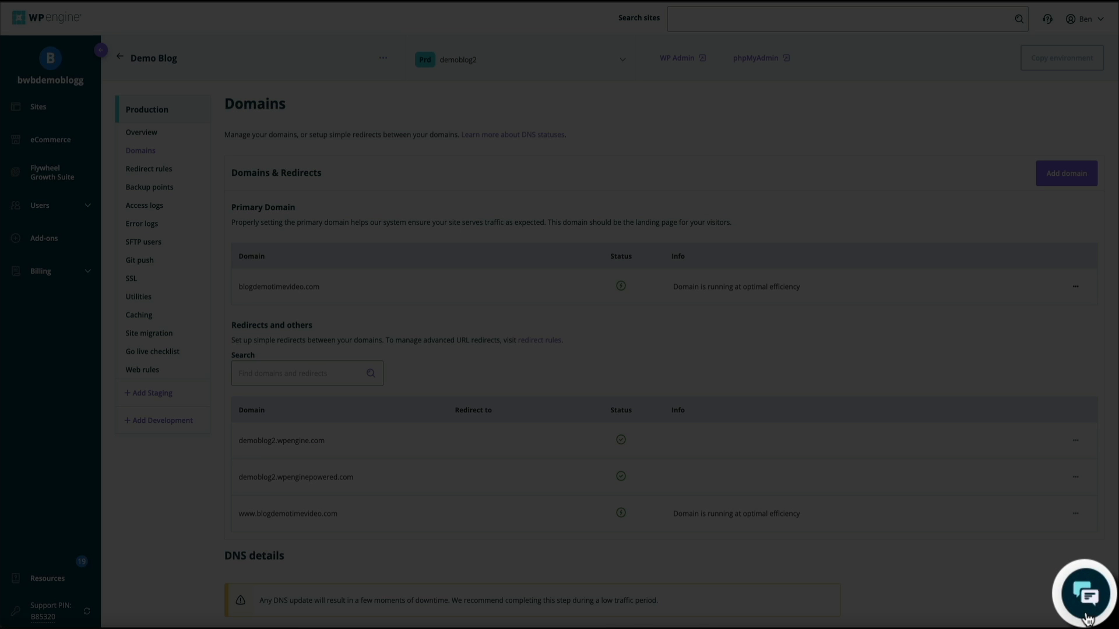
Step: Send the message "Support" in the WP Engine support chat and cancel the request to end the chat
left_click(1087, 619)
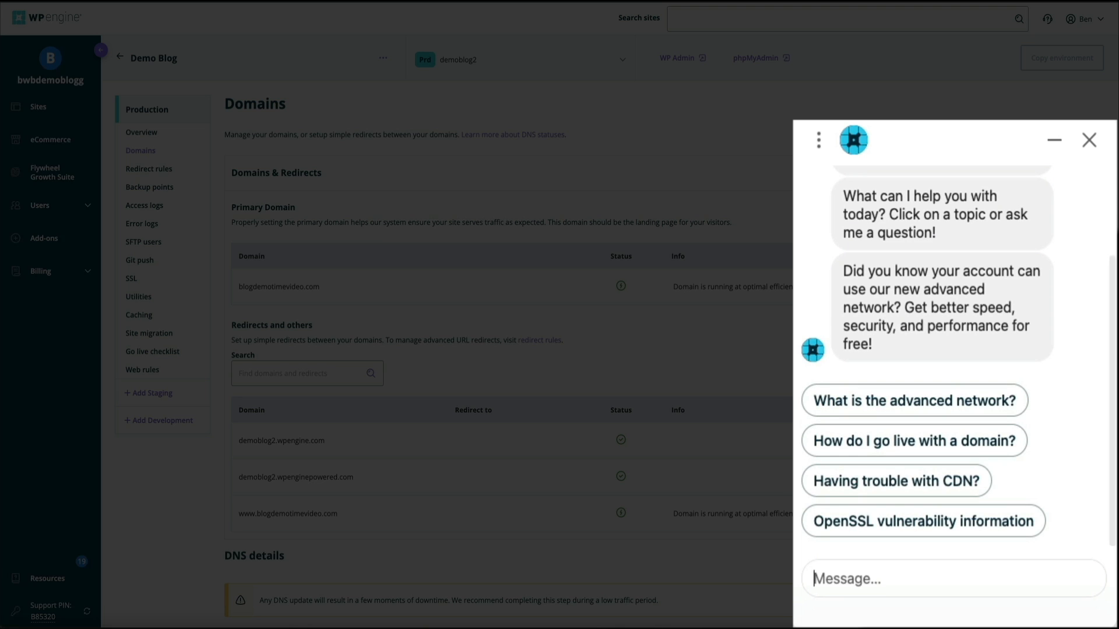
type("Support")
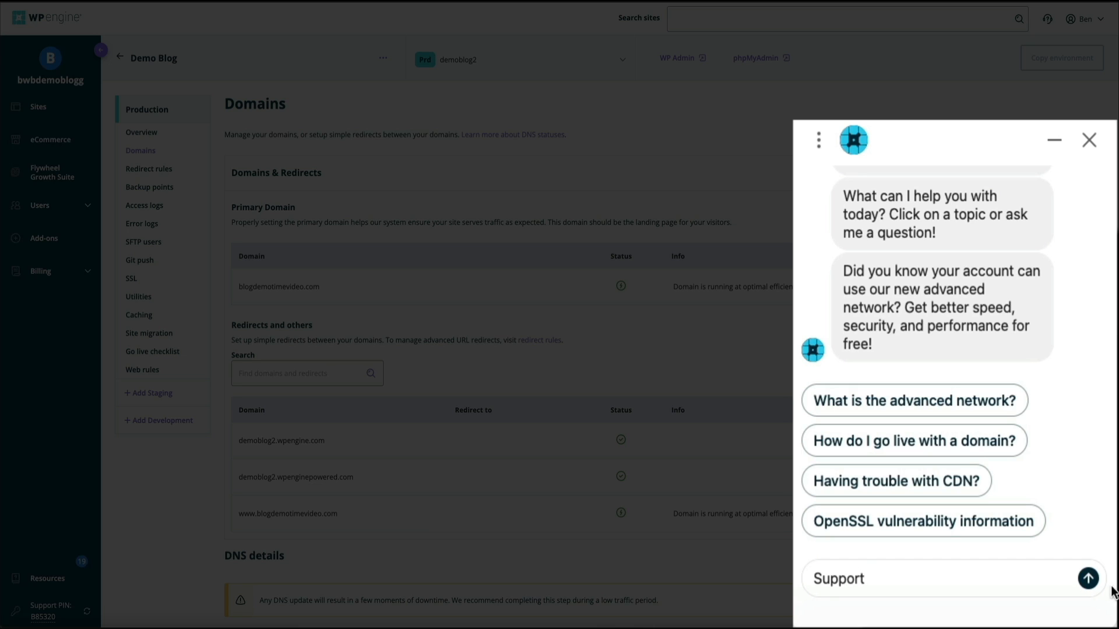
left_click(1088, 580)
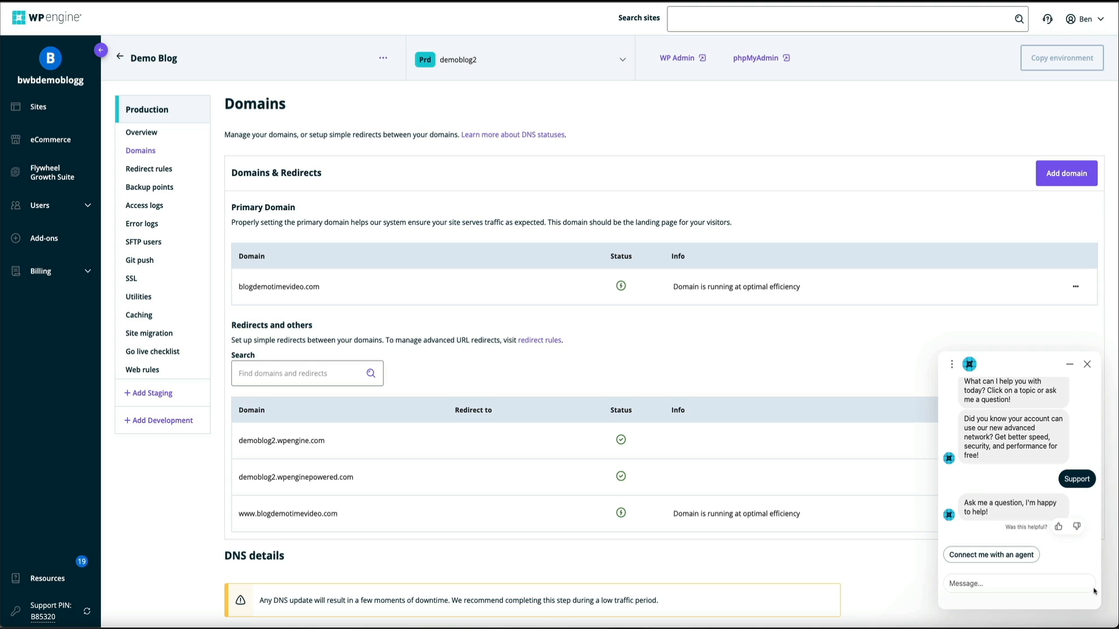
left_click(1087, 364)
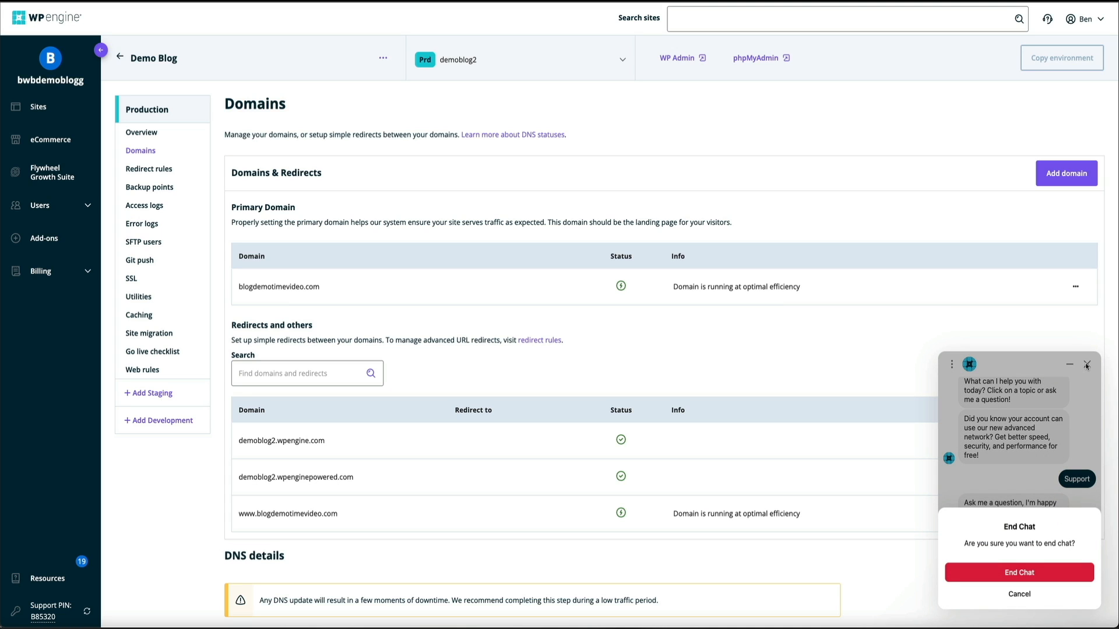
left_click(1046, 597)
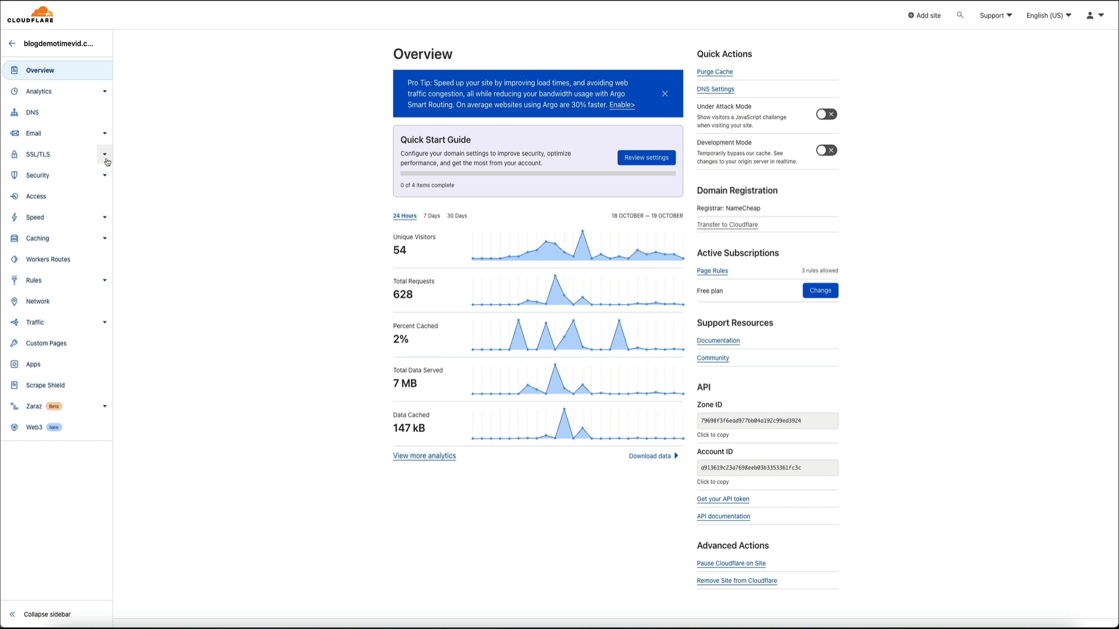
Step: Switch to Cloudflare and examine the SSL/TLS Edge Certificates settings for blogdemotimevid.com
left_click(105, 154)
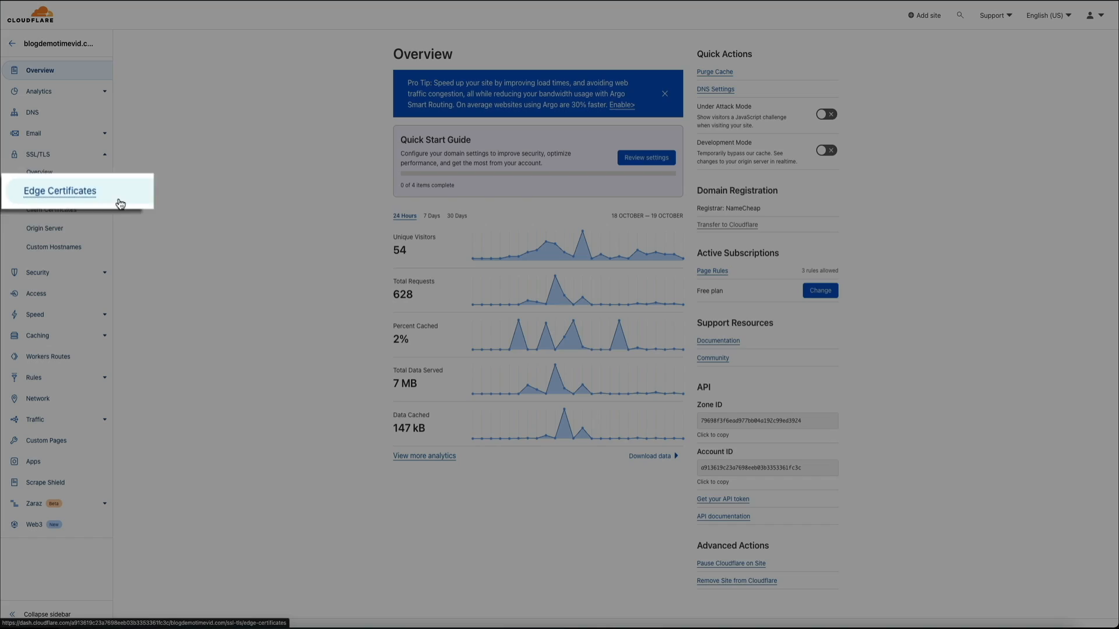
left_click(90, 198)
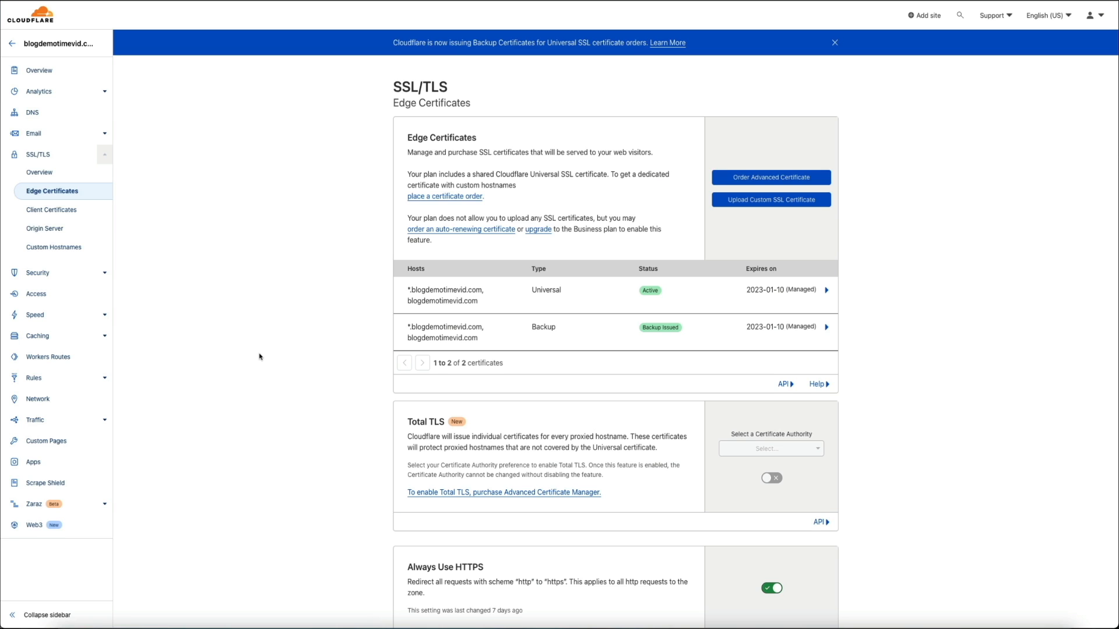
scroll(259, 357, "down", 5)
scroll(259, 356, "down", 2)
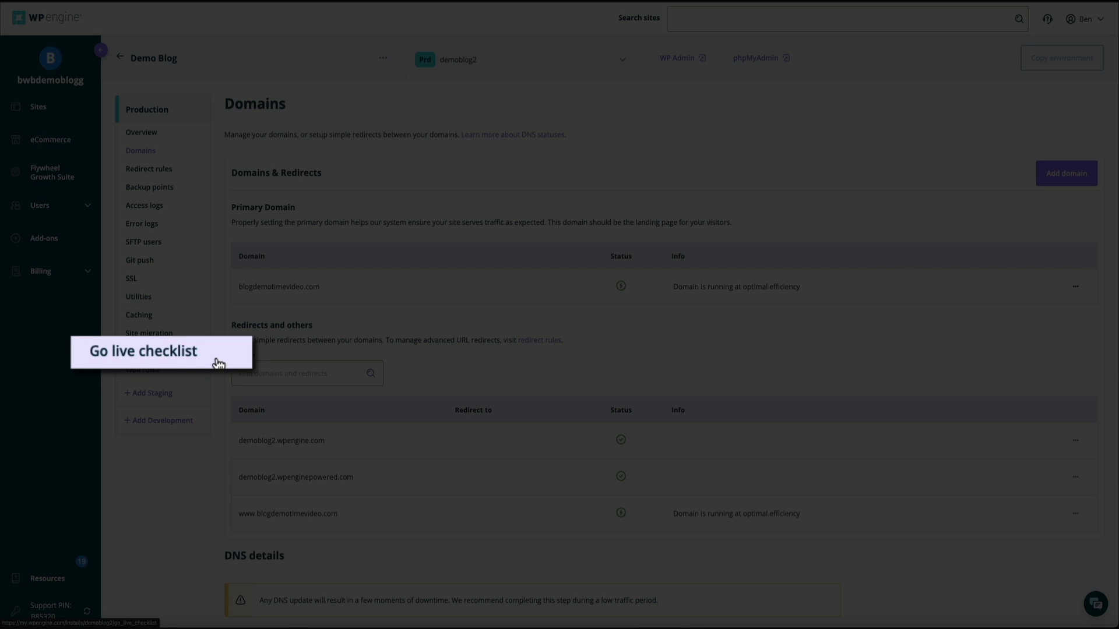
Step: Return to WP Engine and review the Demo Blog's Go live checklist and the profile's Seamless Login settings
left_click(190, 359)
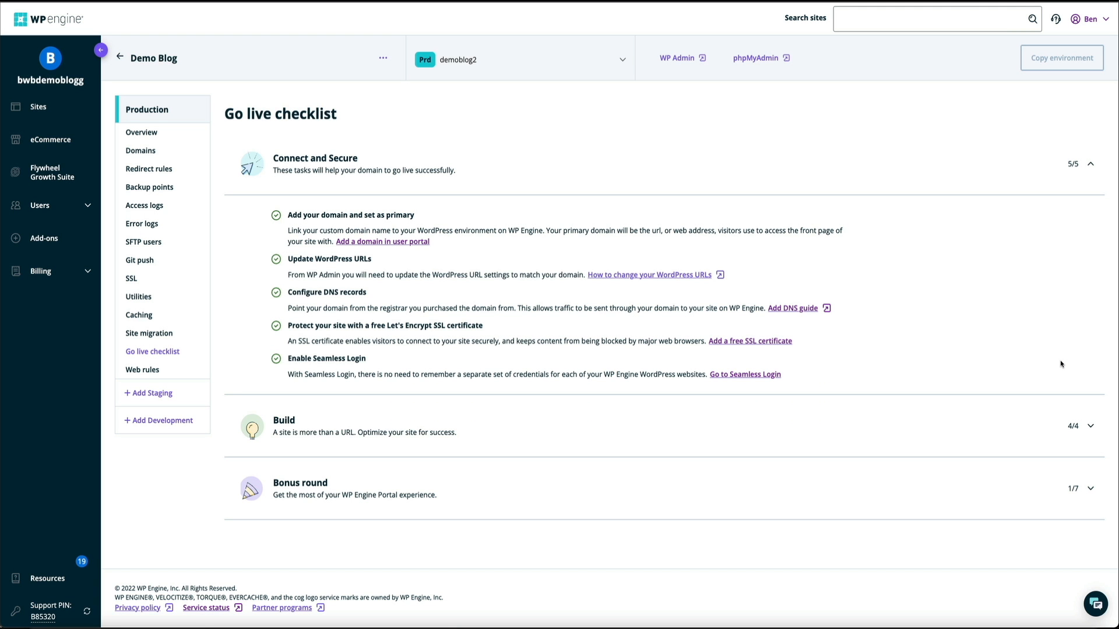
left_click(1103, 21)
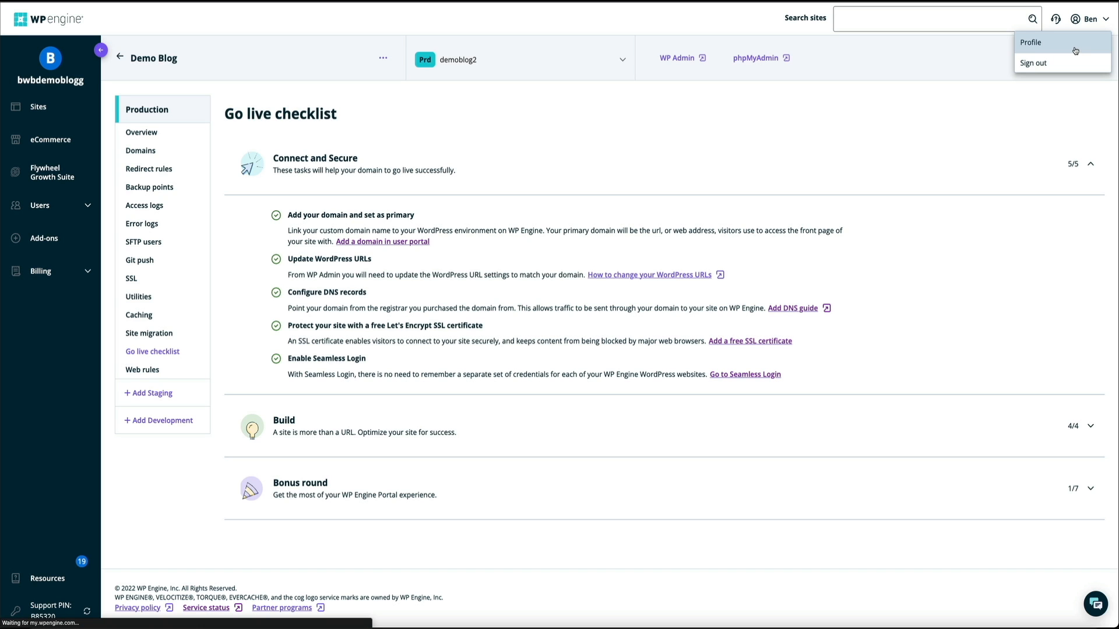
left_click(1035, 41)
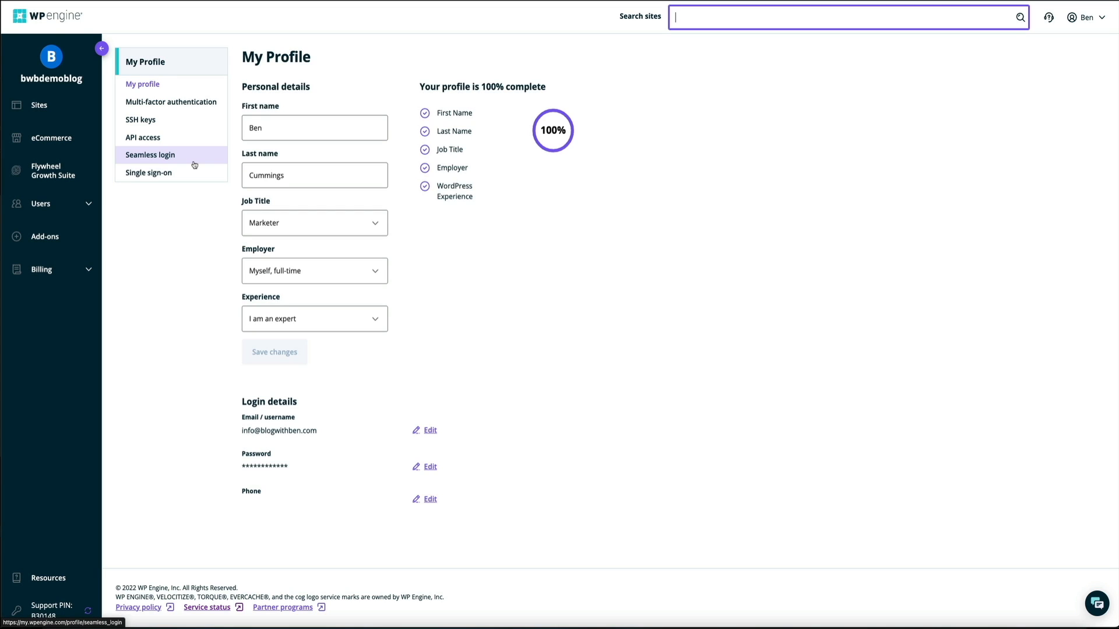
left_click(195, 165)
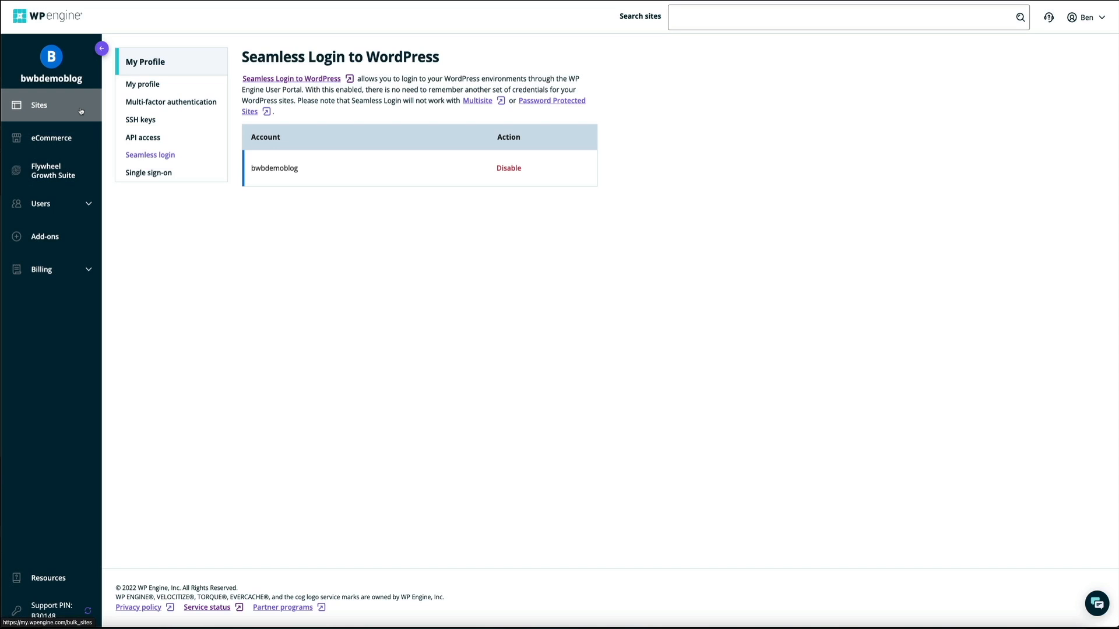
Step: Open the account's list of WP Engine sites
left_click(82, 114)
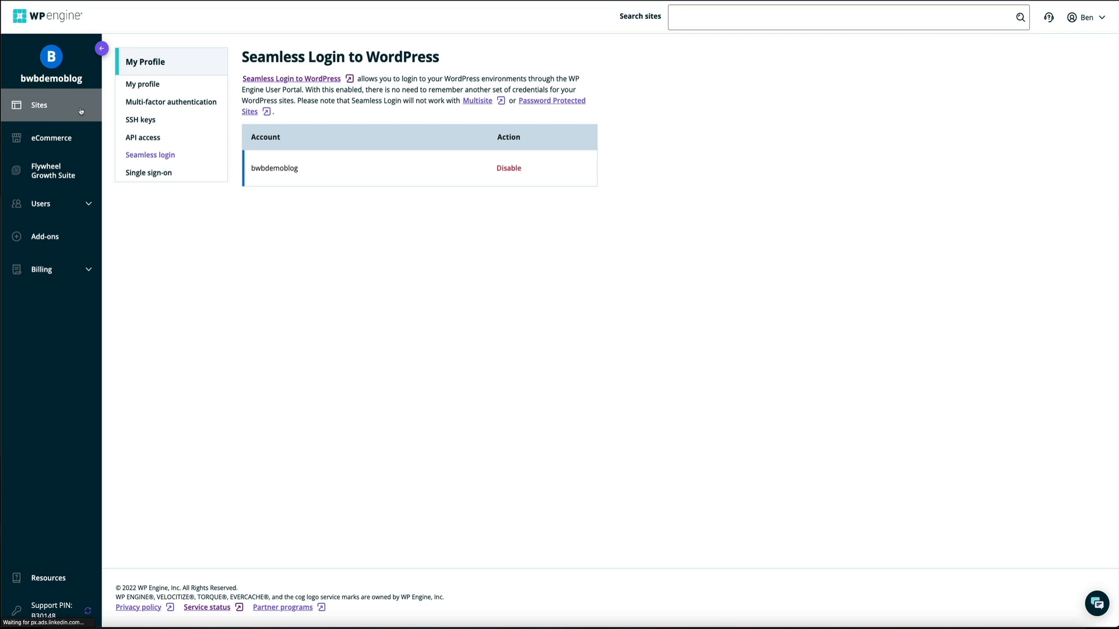